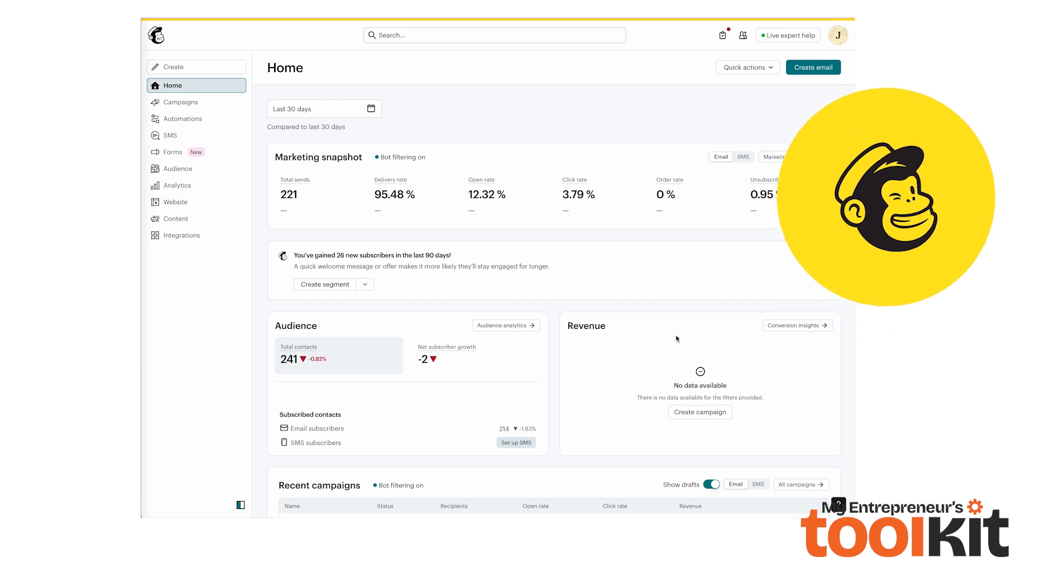
Open the automation flow templates and start building a new flow from scratch
click(186, 122)
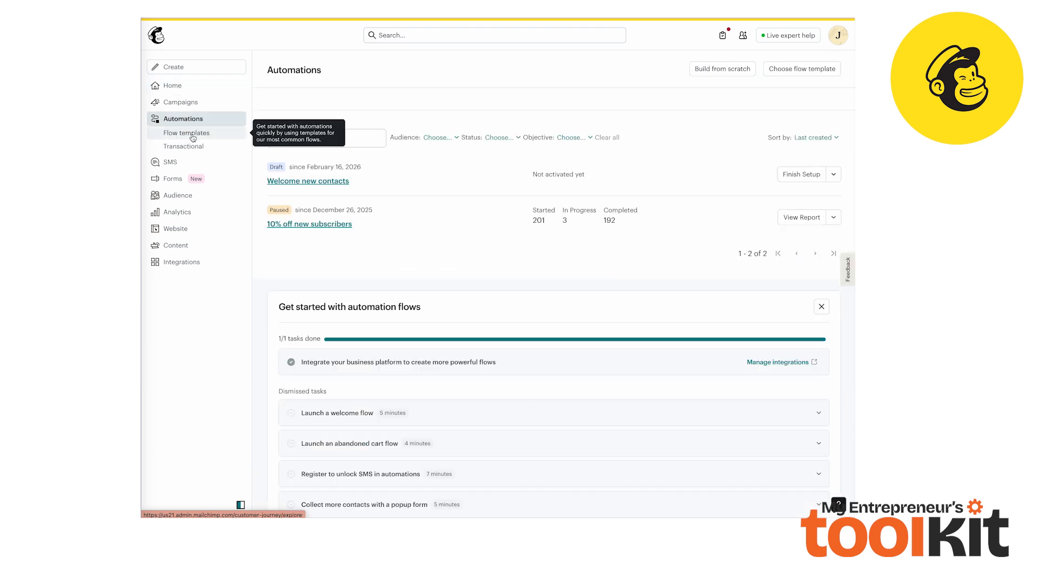
click(802, 73)
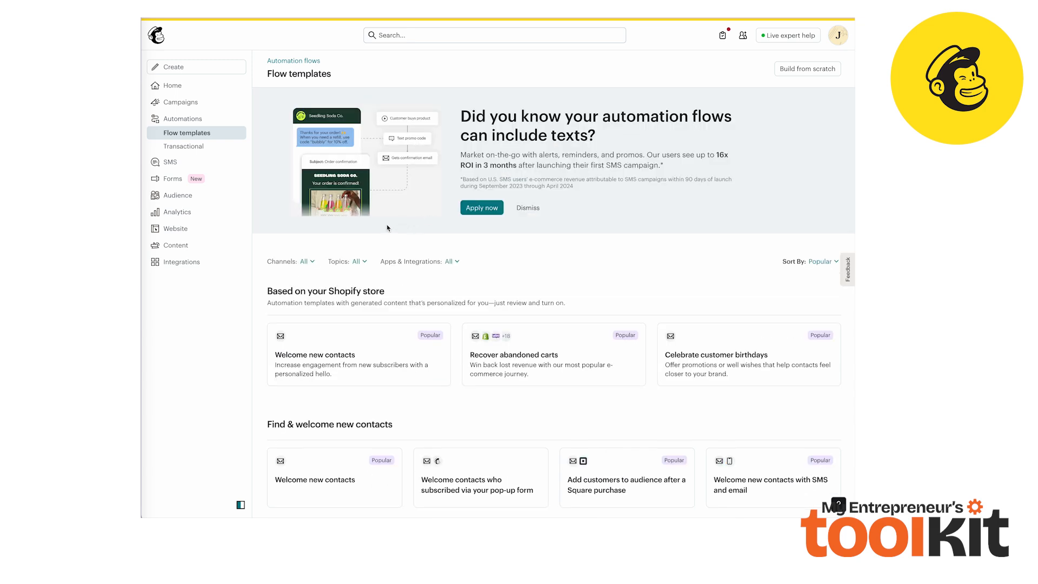
scroll(388, 228, down, 3)
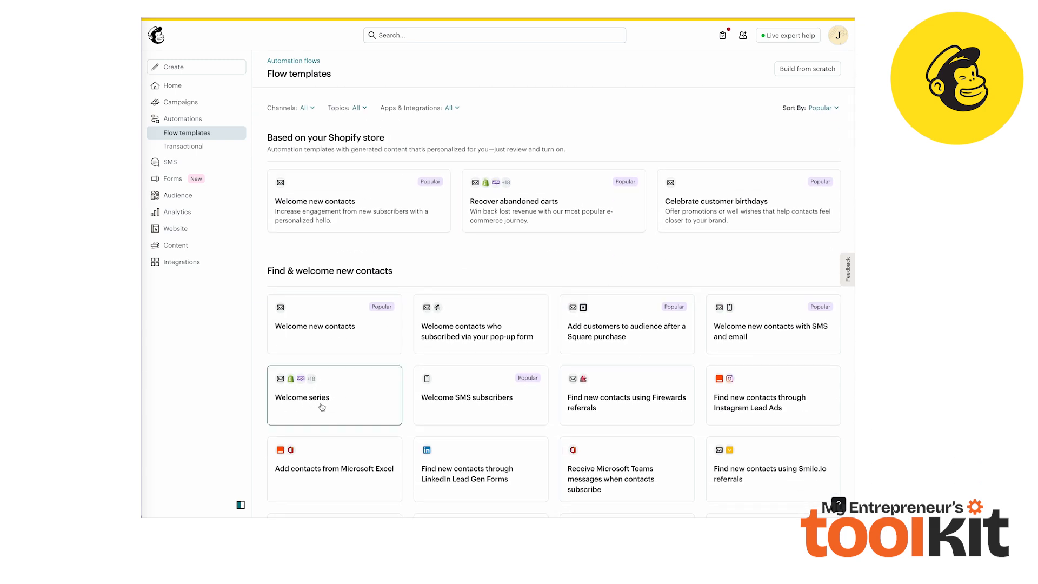
scroll(591, 164, up, 3)
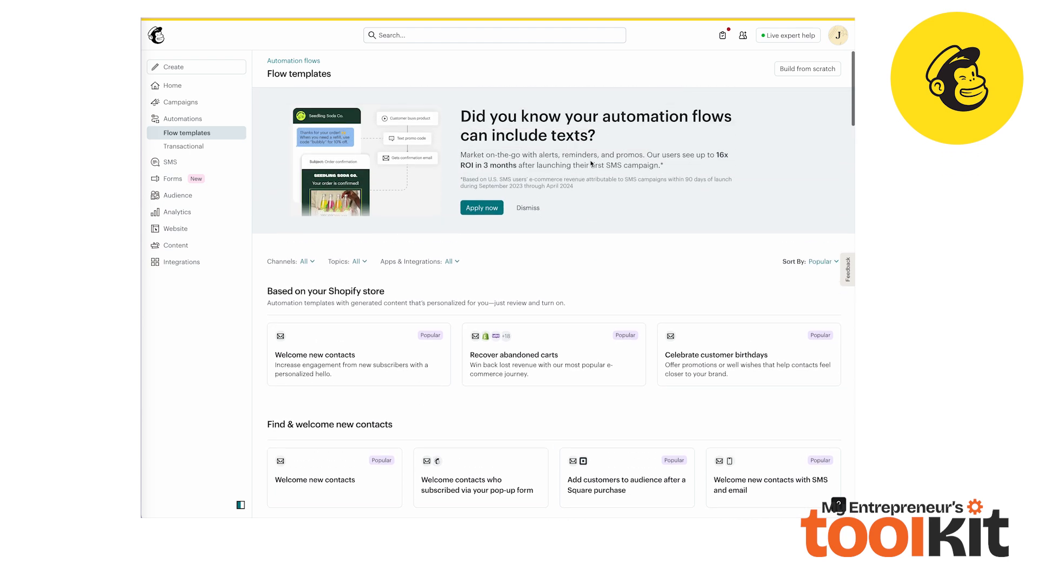
click(819, 72)
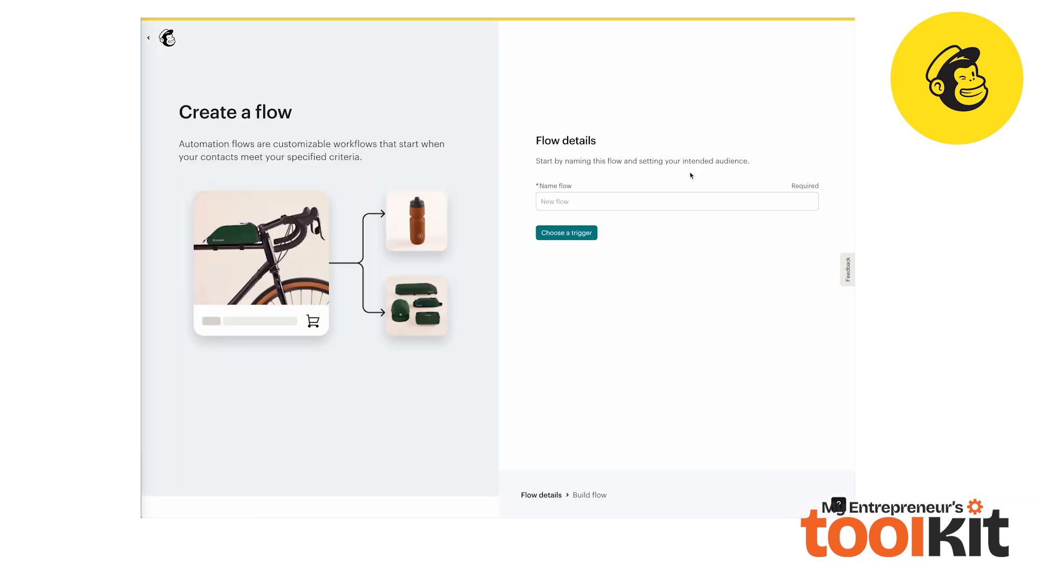
Name the flow "Welcome Email Strategy"
click(613, 202)
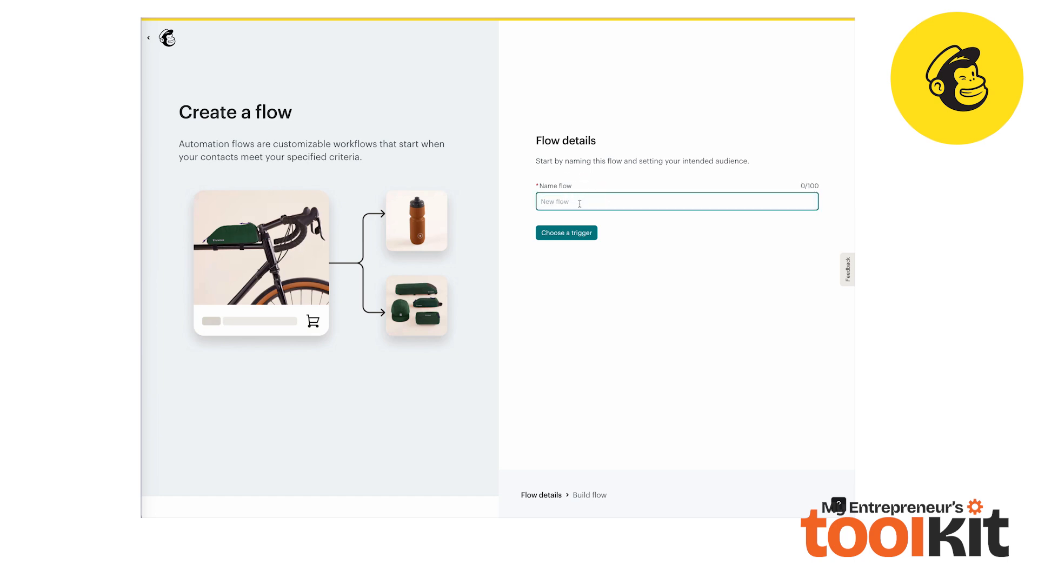
text(Welcome Email Strategy)
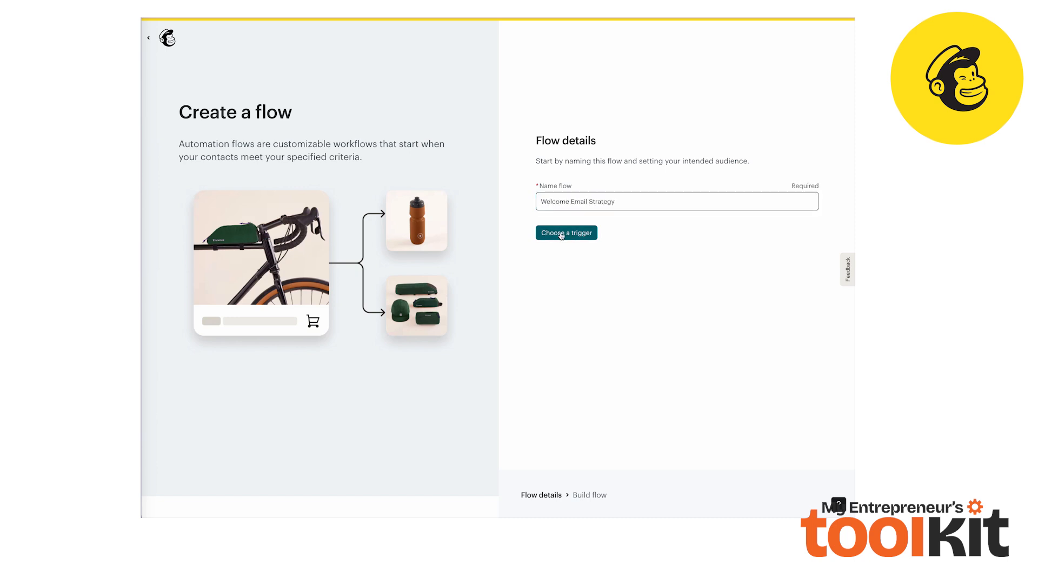
Choose Signs up for Email as the flow's starting trigger
click(565, 234)
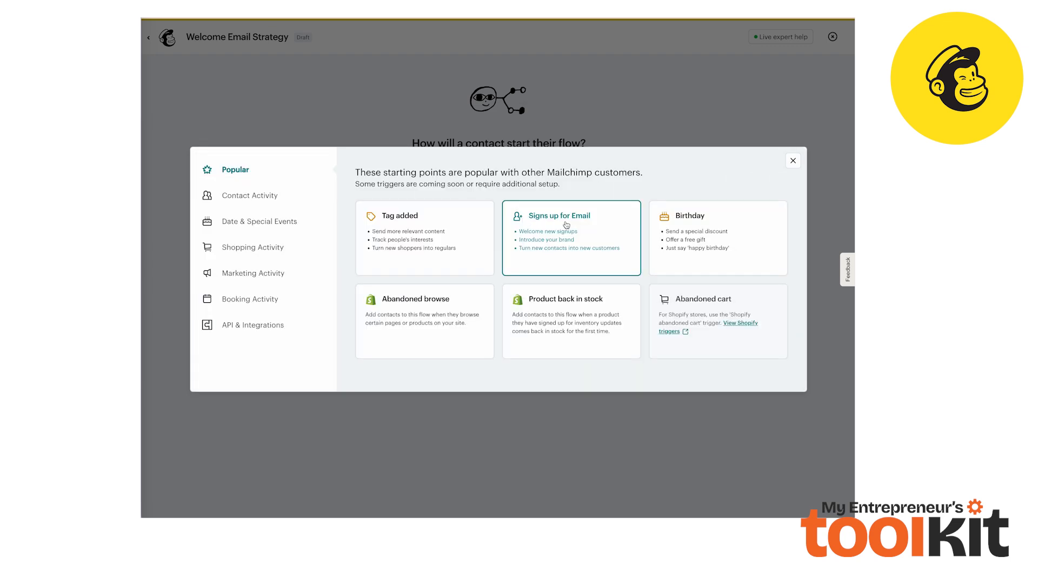
click(551, 246)
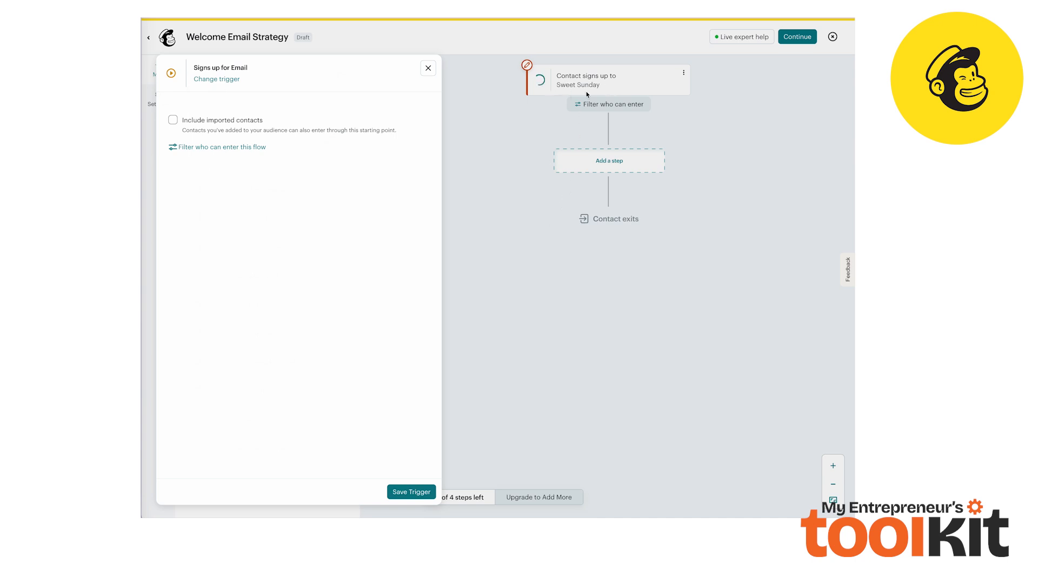
Add a Send email step to the flow and apply the Minimal template to its email
click(613, 165)
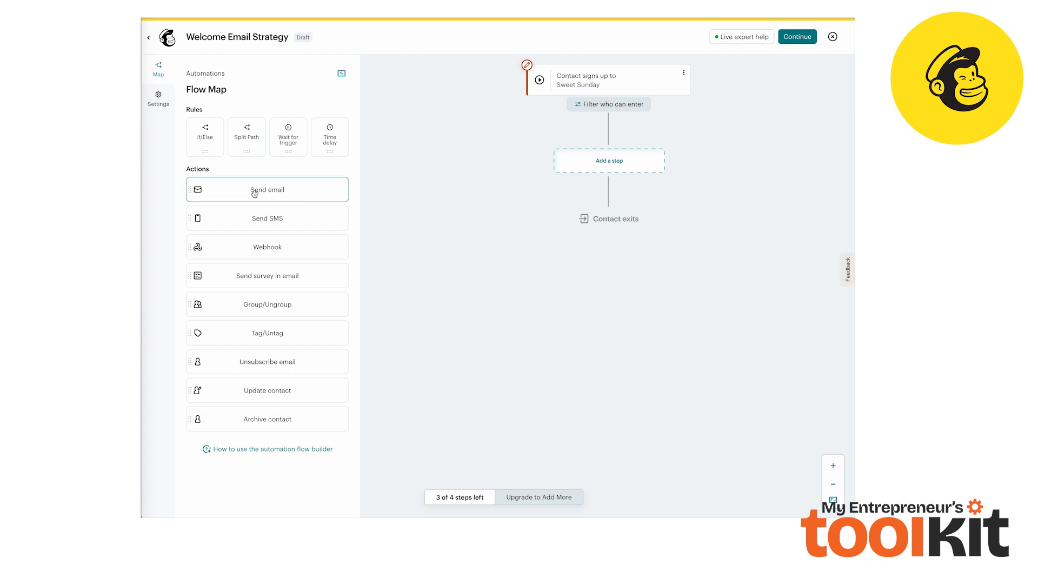
drag(266, 194, 610, 166)
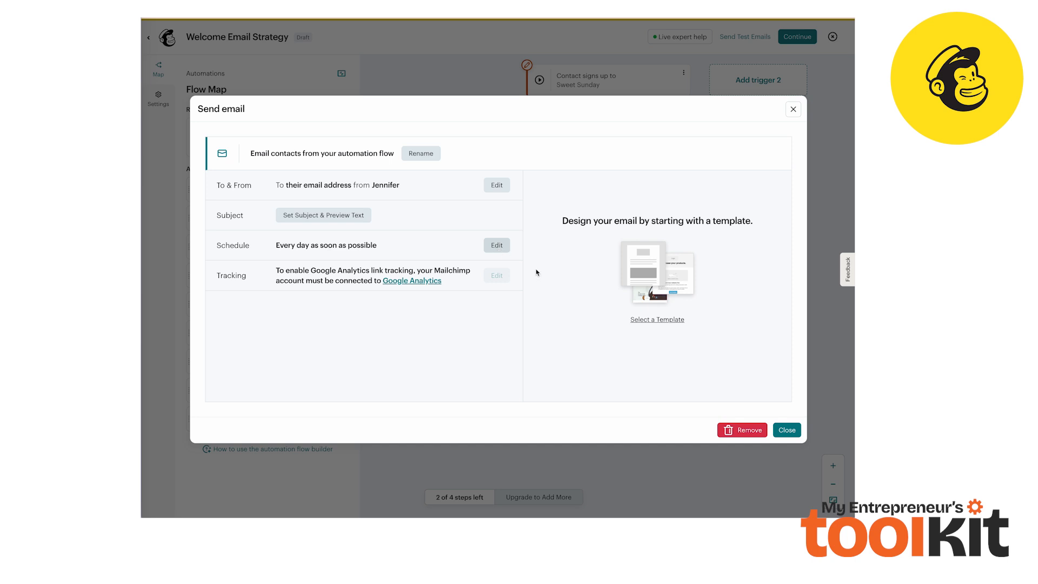
click(658, 320)
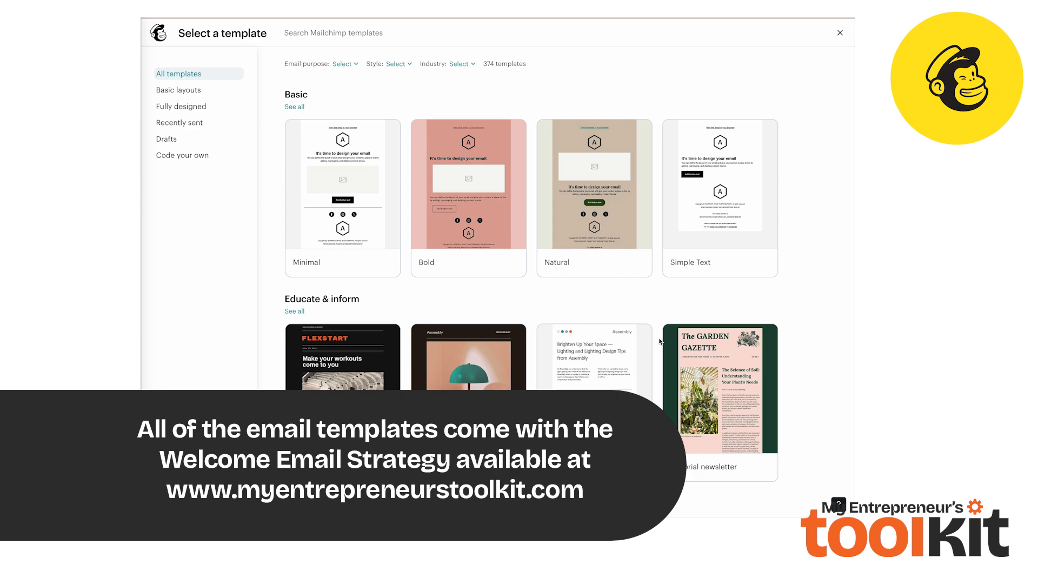
mouse_move(340, 201)
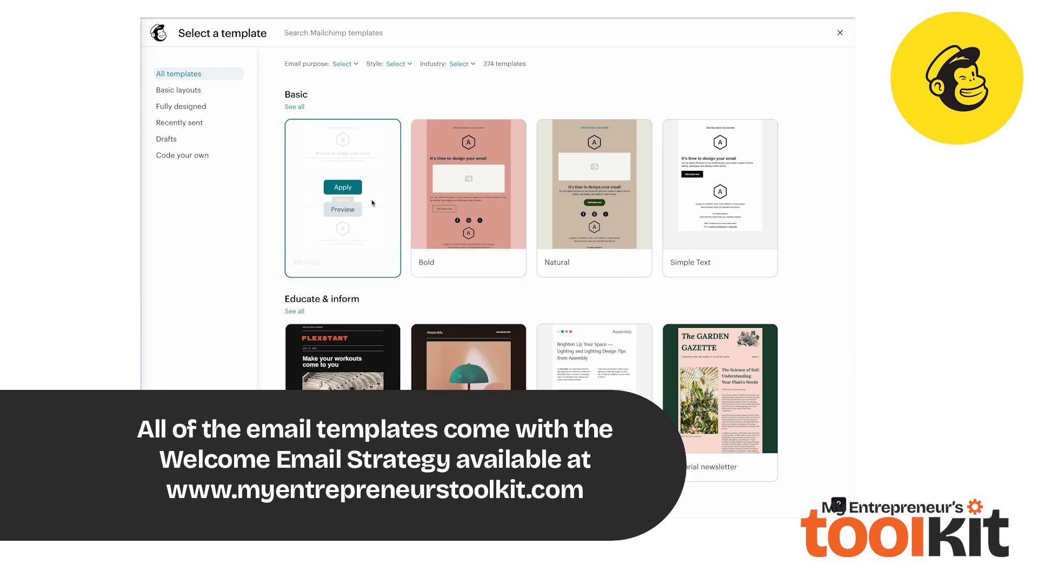
scroll(415, 204, down, 6)
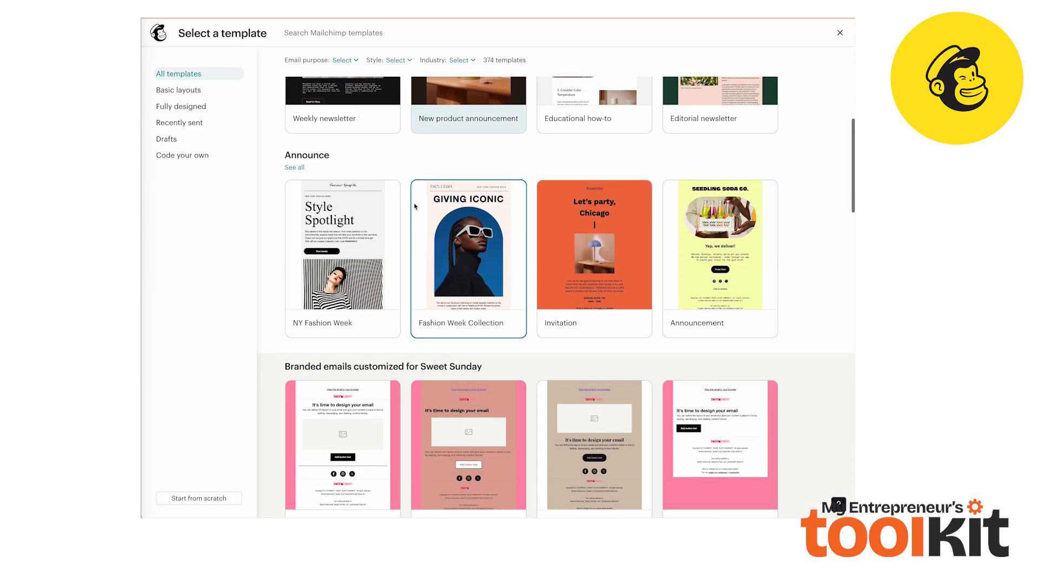
scroll(414, 206, down, 10)
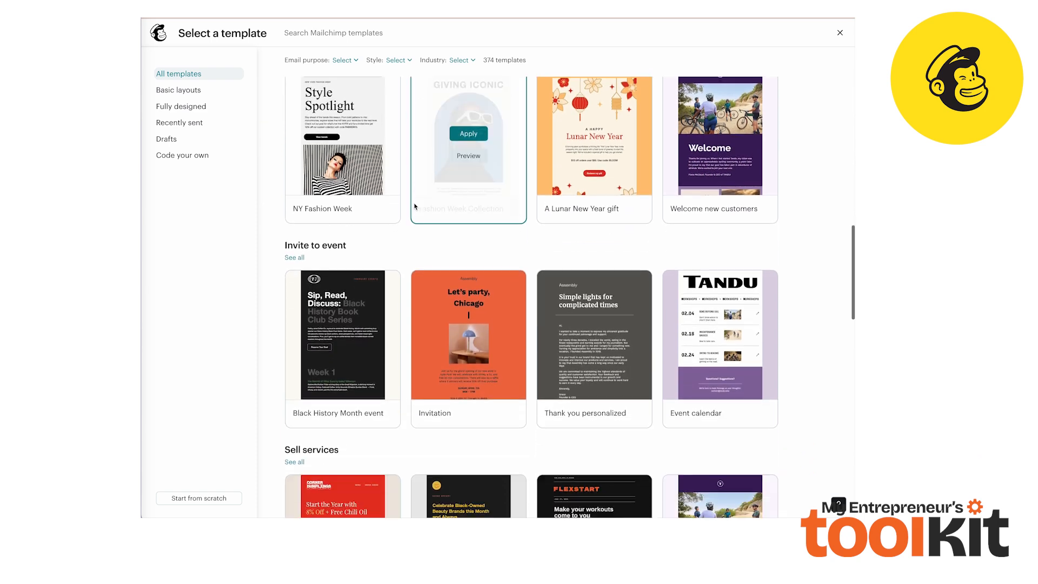
scroll(415, 206, up, 15)
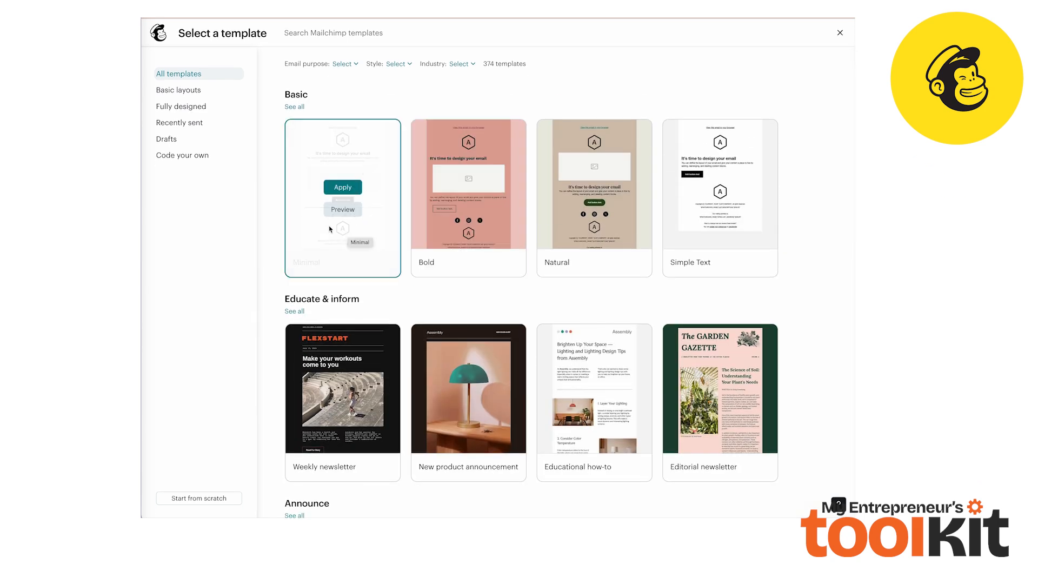
click(344, 187)
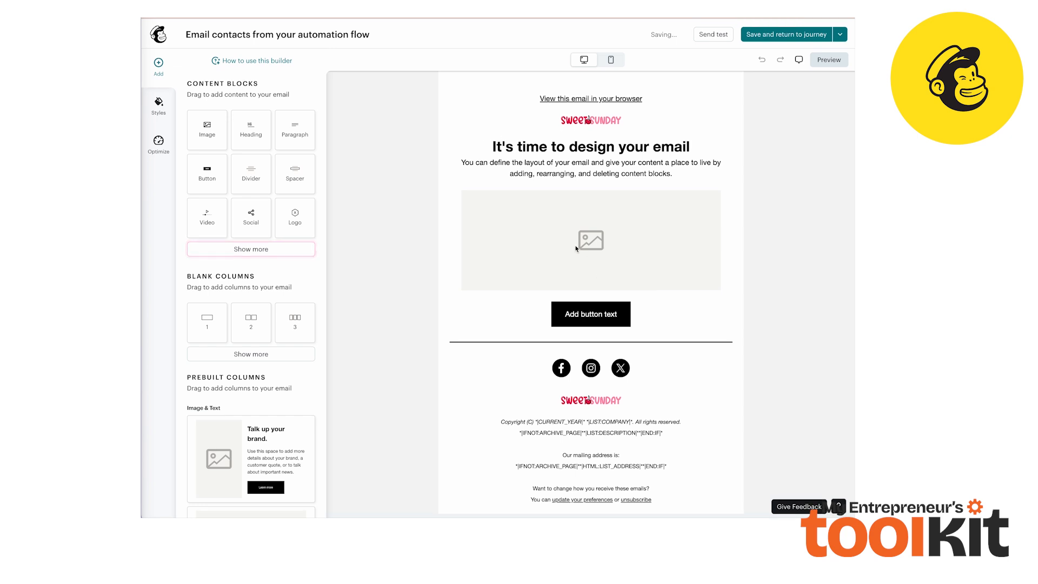
Rearrange the email blocks so the image placeholder comes first, followed by the text block and the button
click(568, 166)
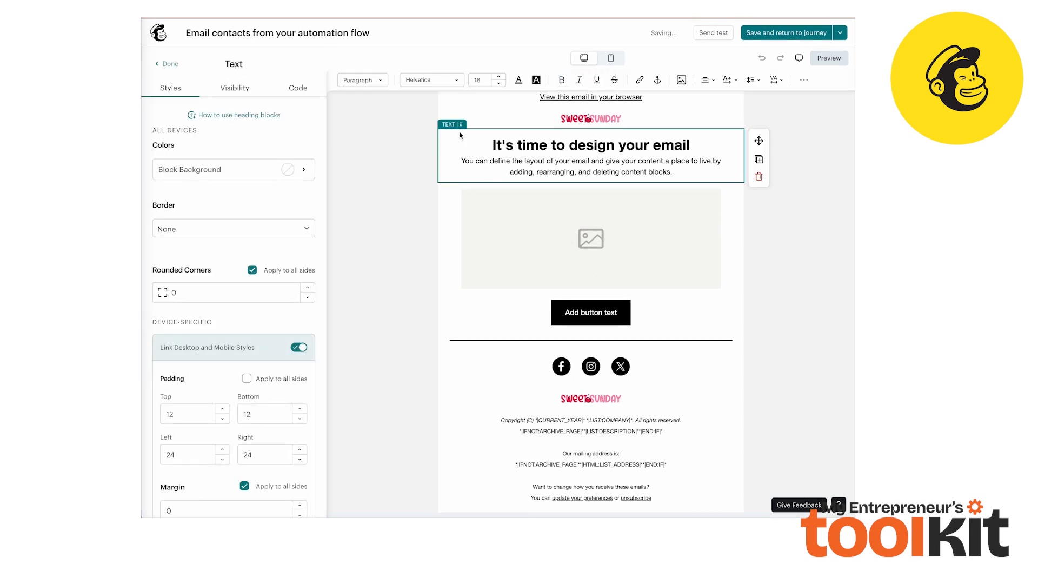
drag(460, 124, 450, 328)
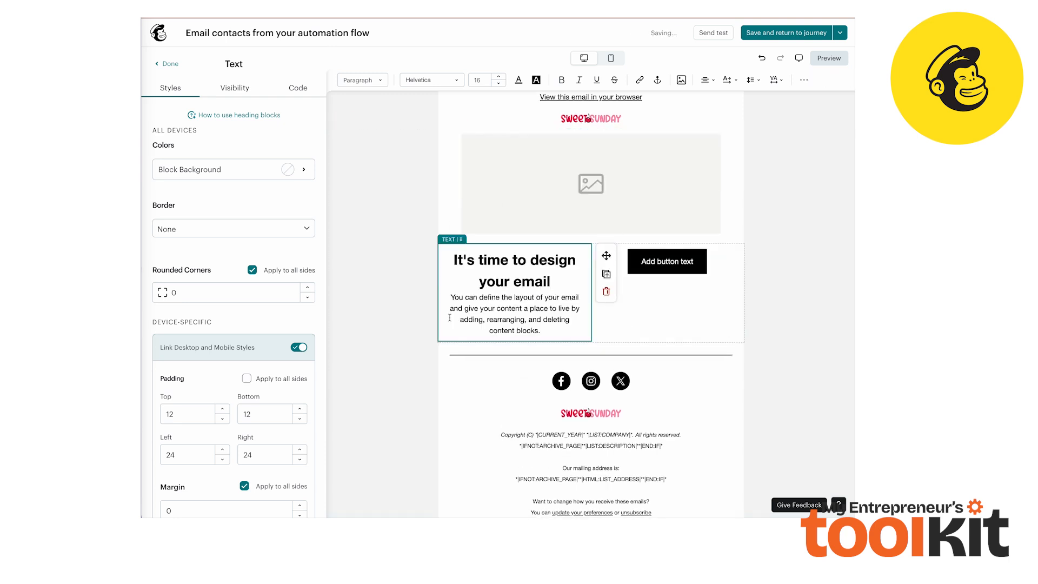
click(629, 257)
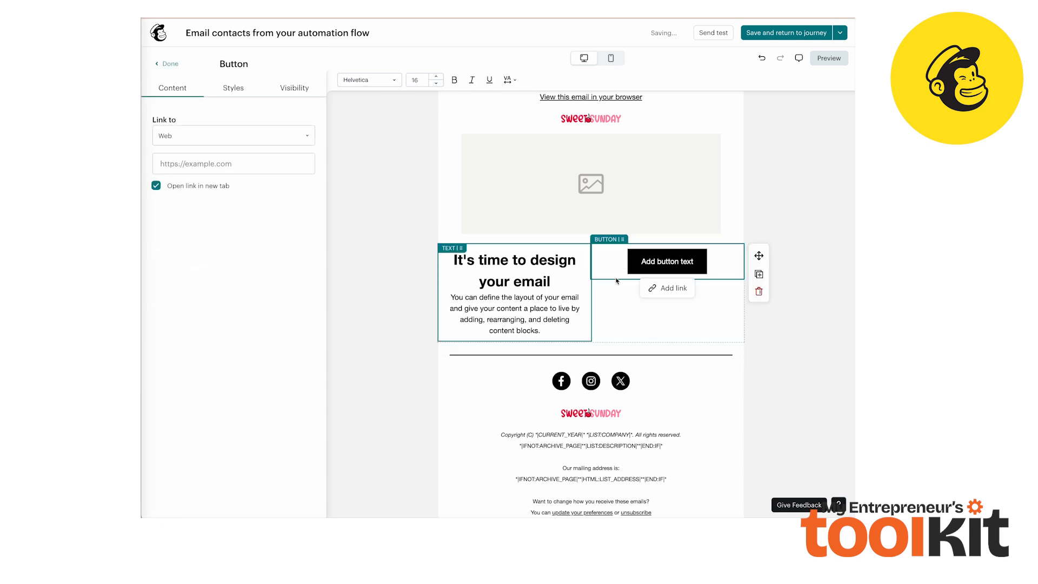
drag(624, 241, 480, 364)
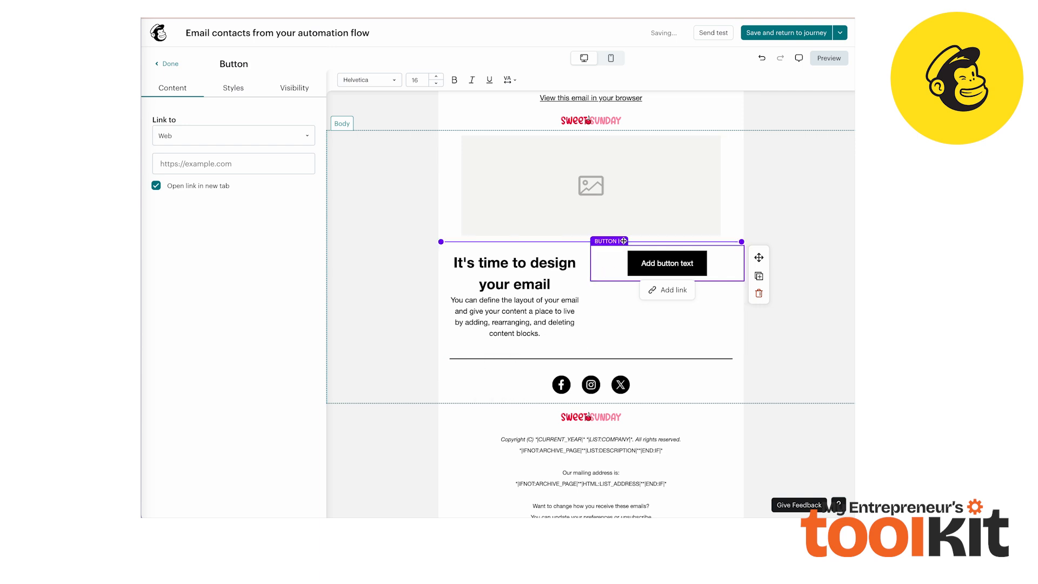
drag(623, 240, 505, 347)
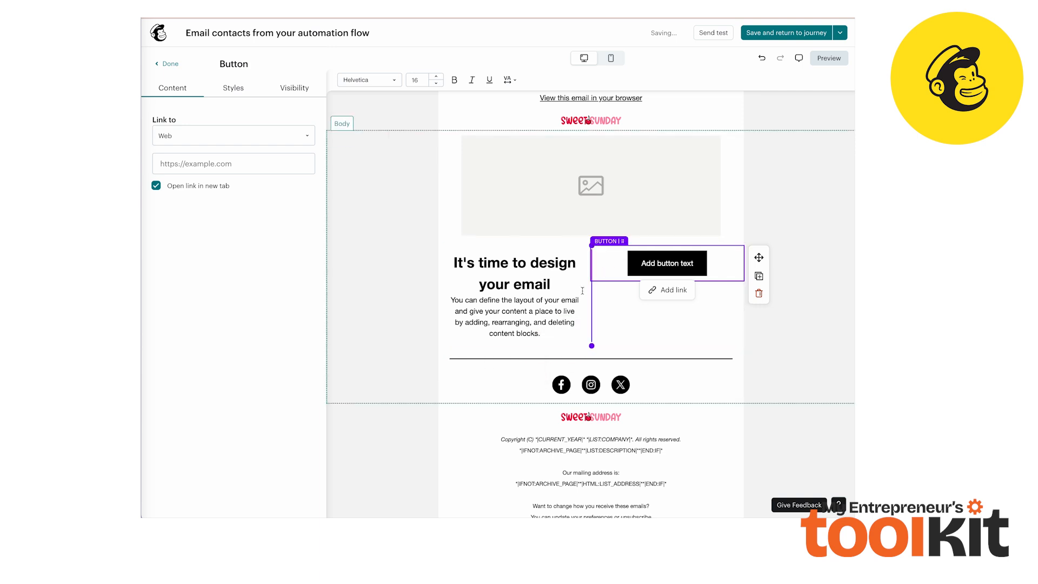
drag(623, 241, 619, 351)
click(677, 347)
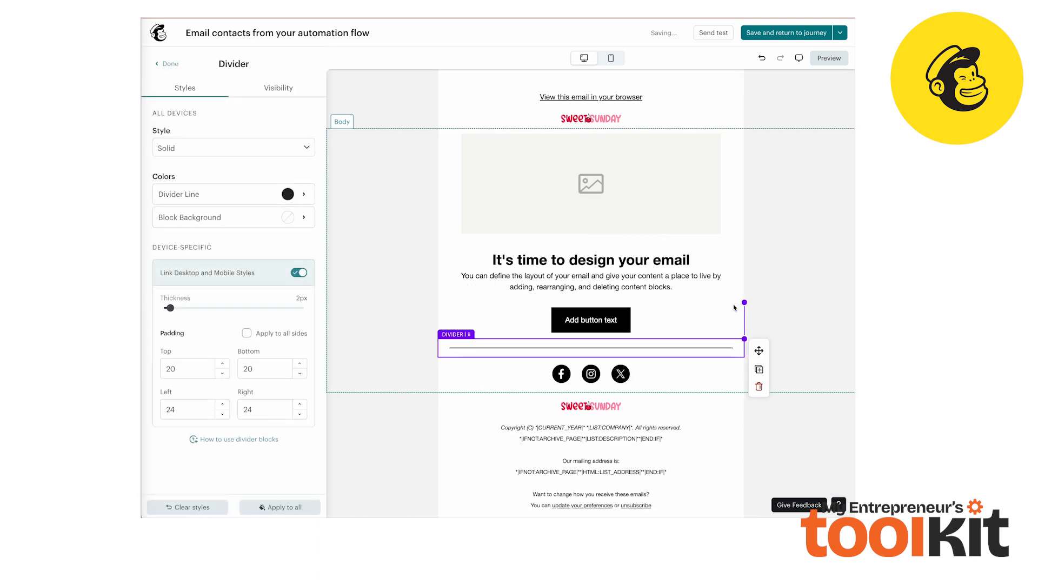
Upload the image Copy of MET - E3 HERO.png from the _email folder into the image block
click(601, 186)
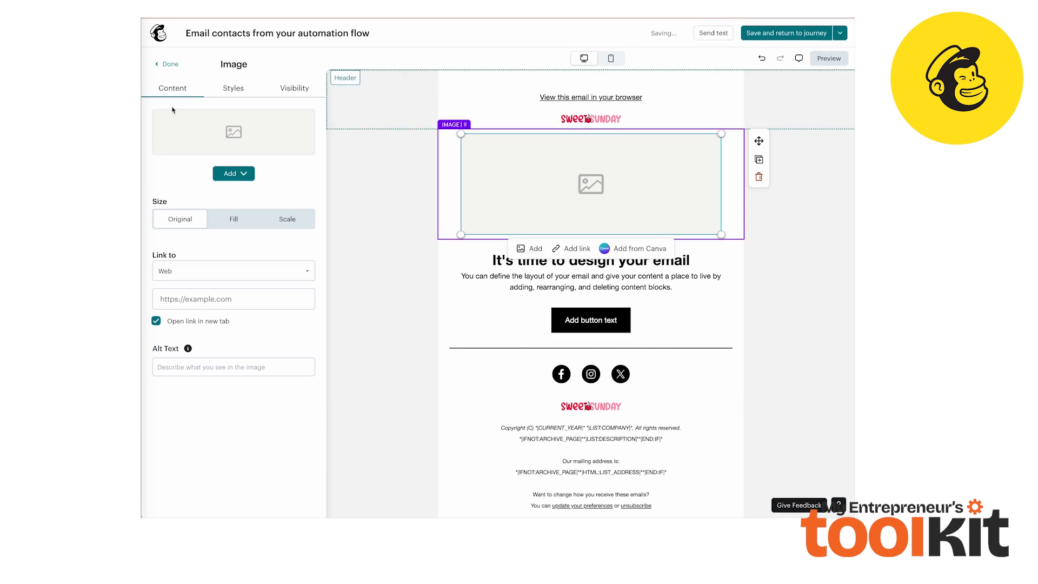
click(224, 178)
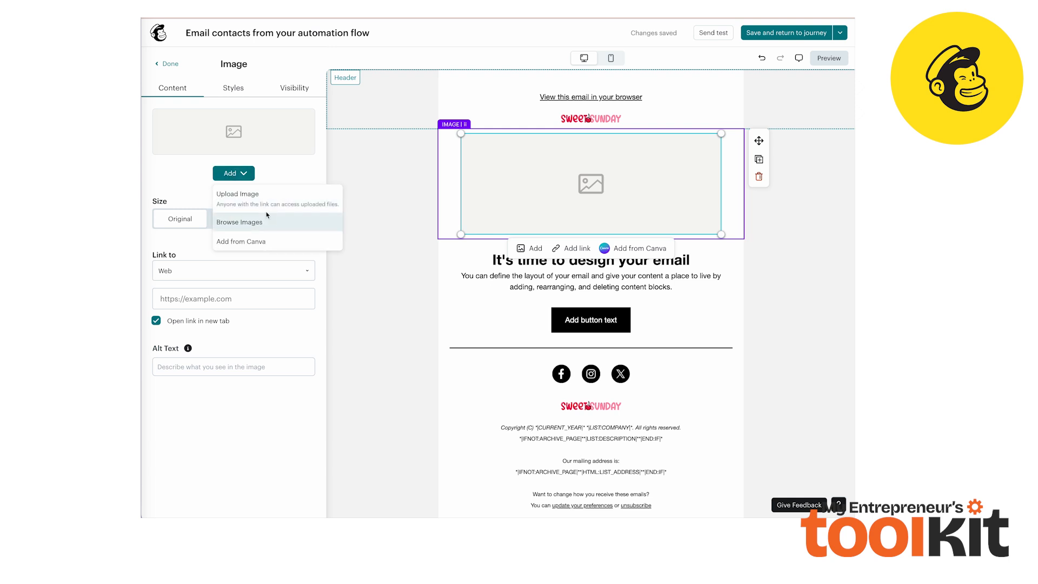
click(238, 202)
click(465, 196)
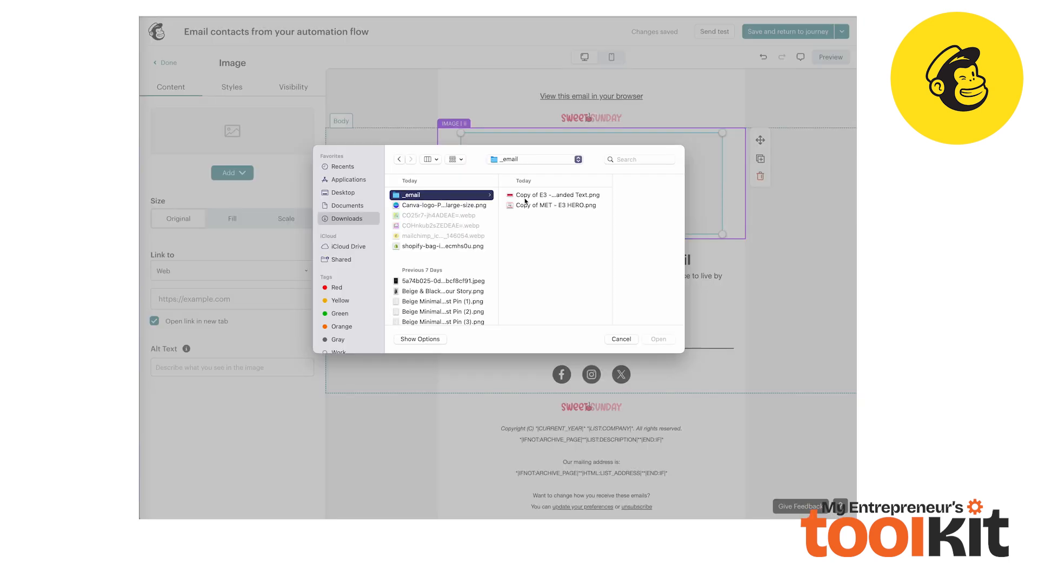
click(524, 197)
click(524, 205)
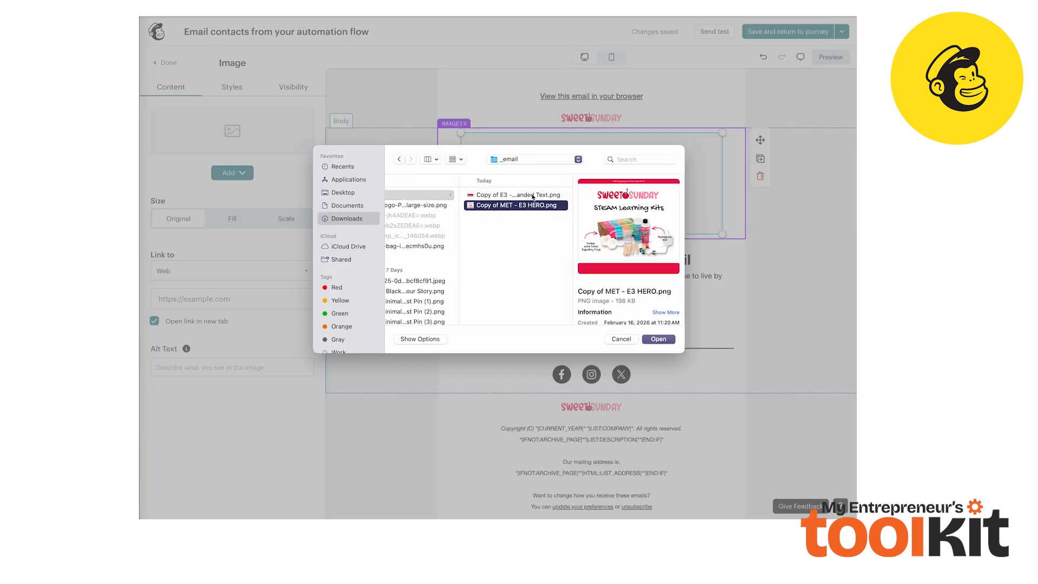
click(658, 339)
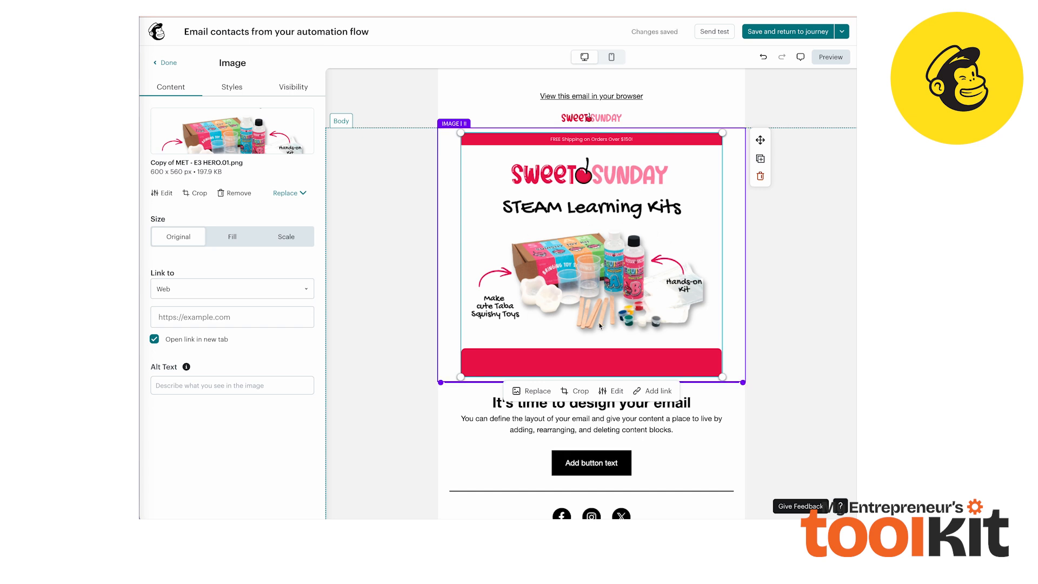
Set the image block's top and bottom padding to 0
scroll(595, 265, down, 2)
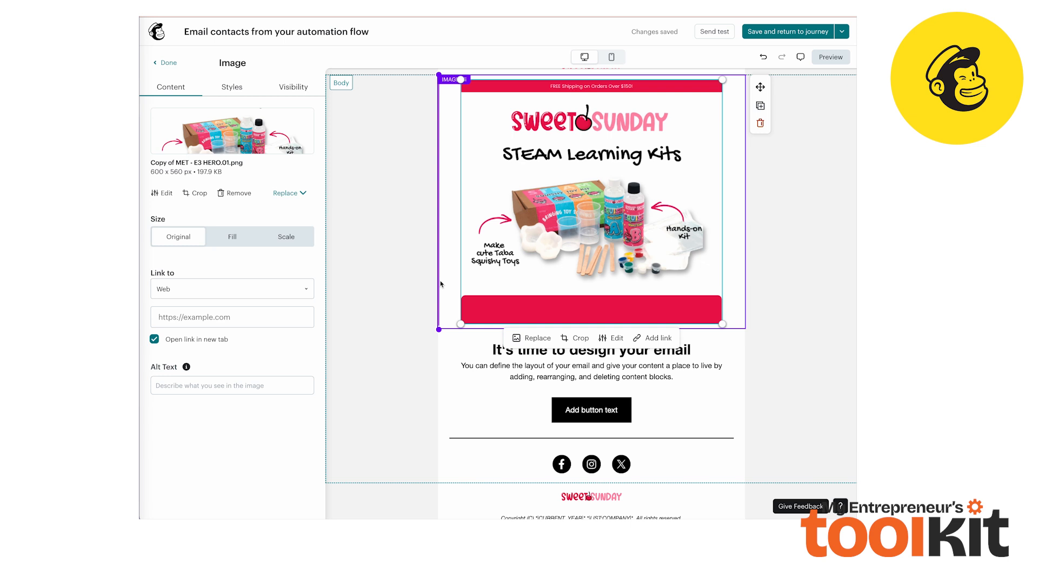
scroll(740, 160, up, 1)
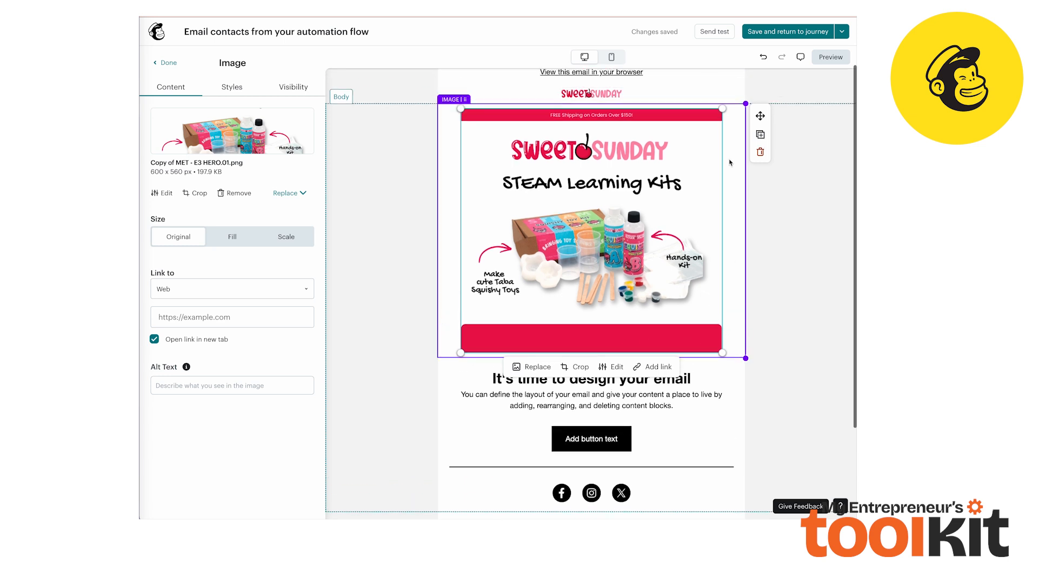
click(233, 88)
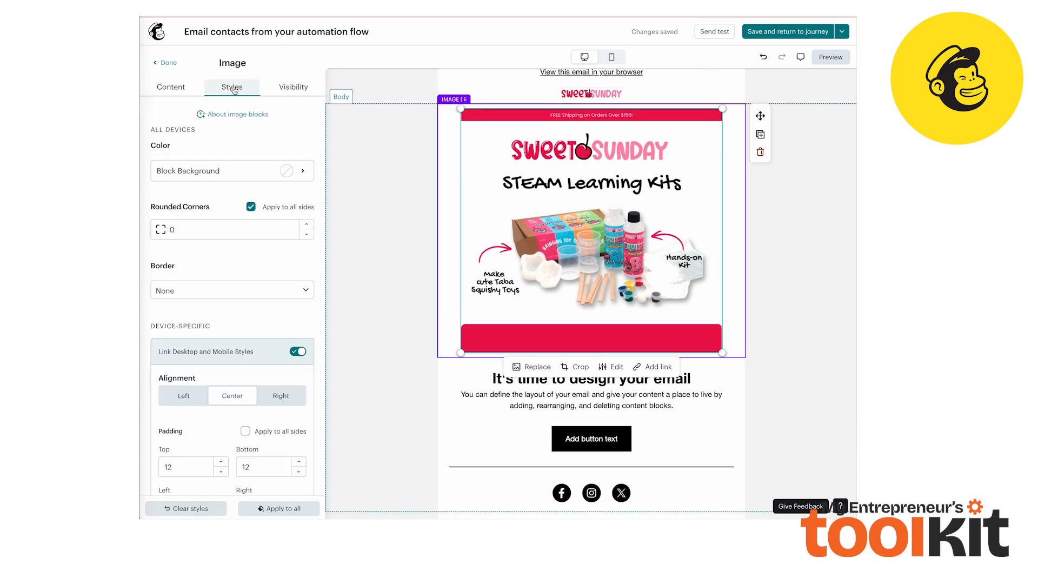
scroll(231, 299, down, 2)
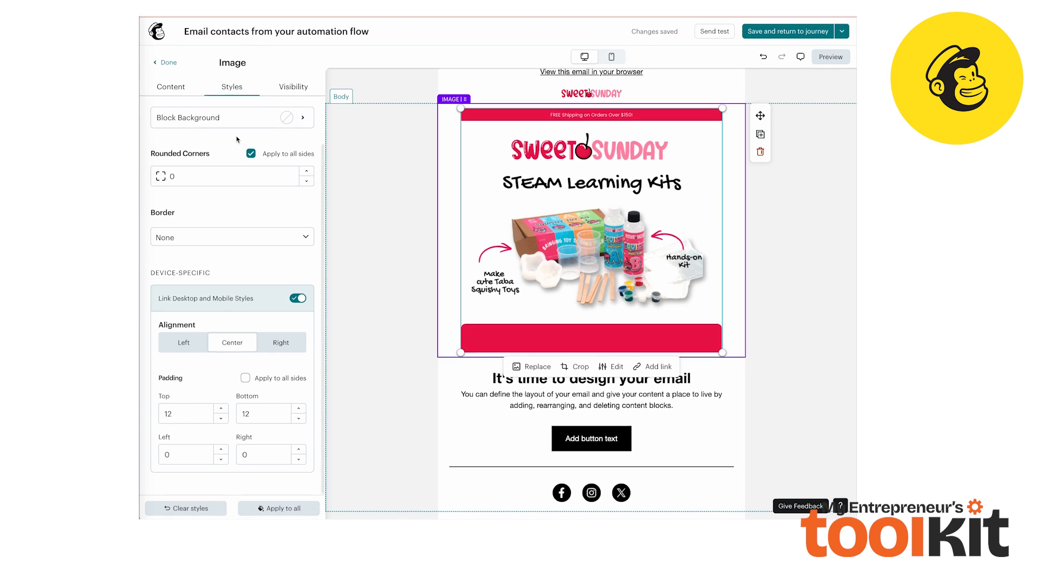
click(183, 414)
click(260, 415)
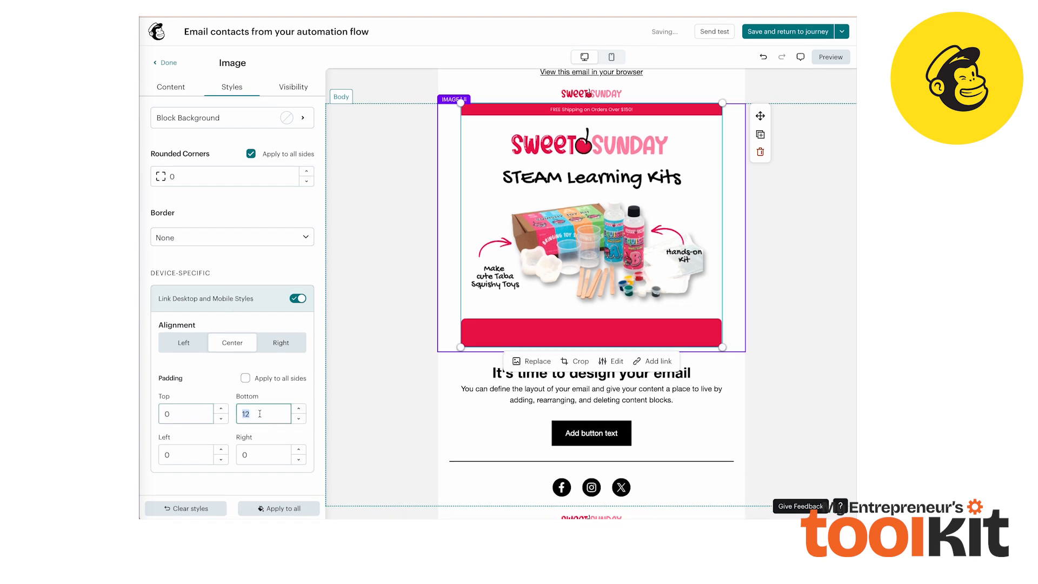
key(BackSpace)
key(BackSpace)
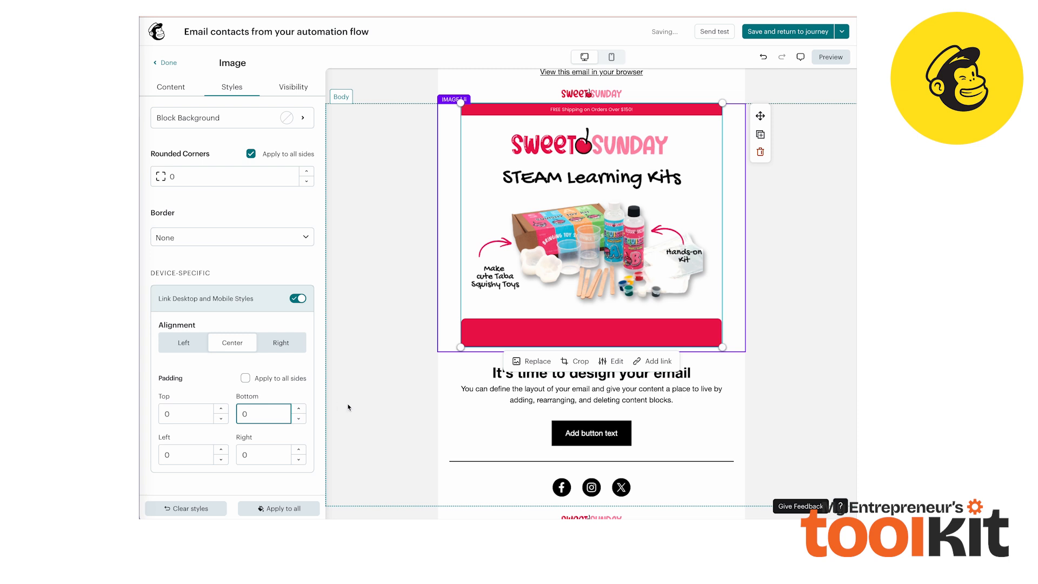
click(378, 415)
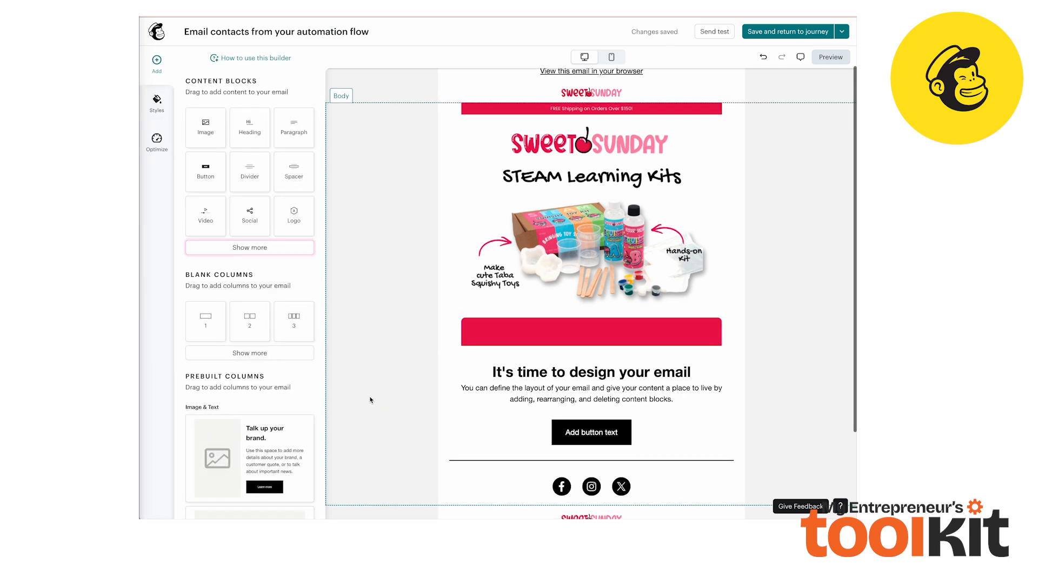
Duplicate the hero image block
scroll(571, 189, down, 2)
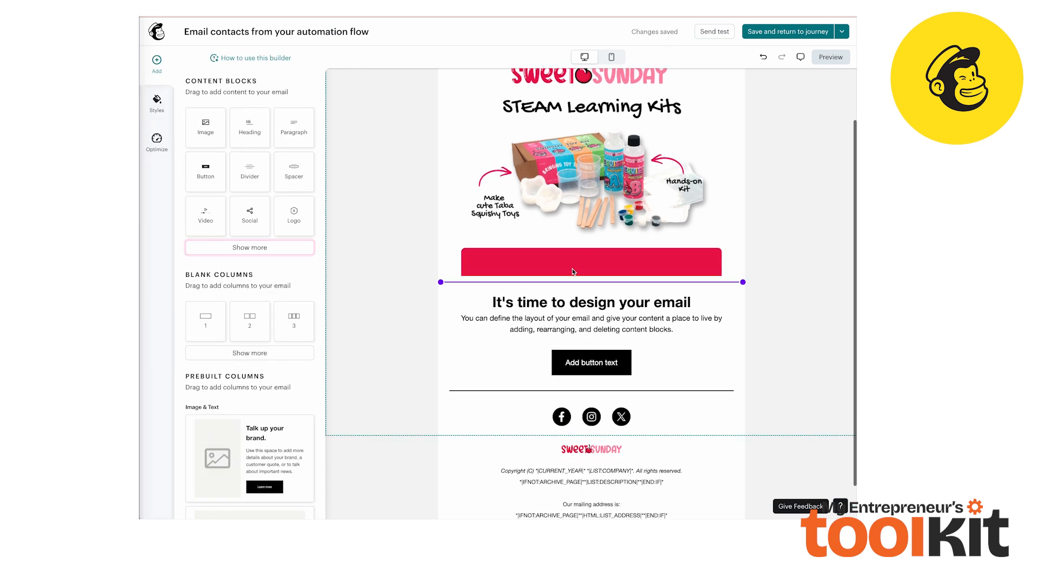
scroll(604, 193, up, 2)
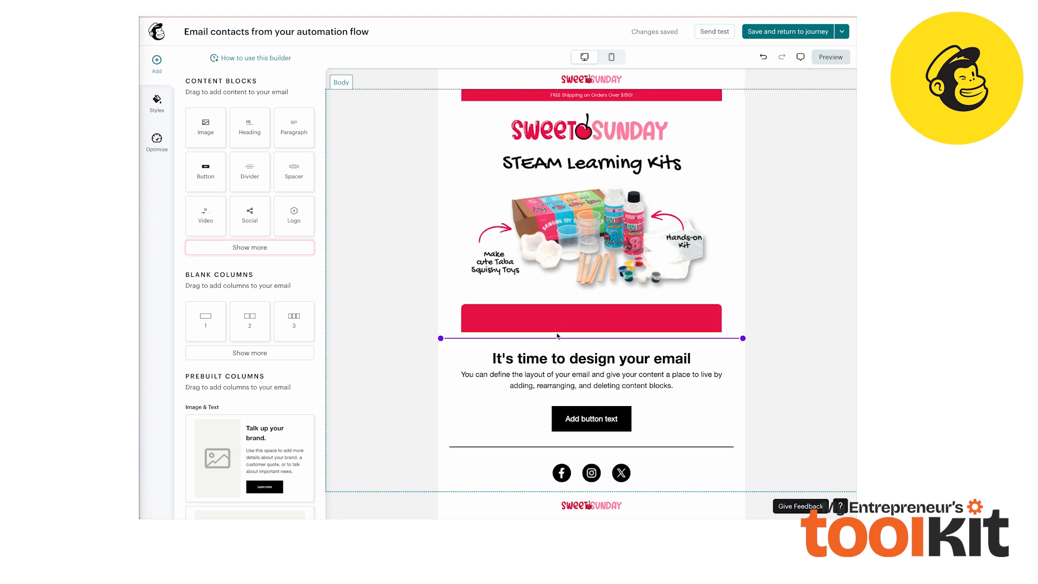
click(567, 321)
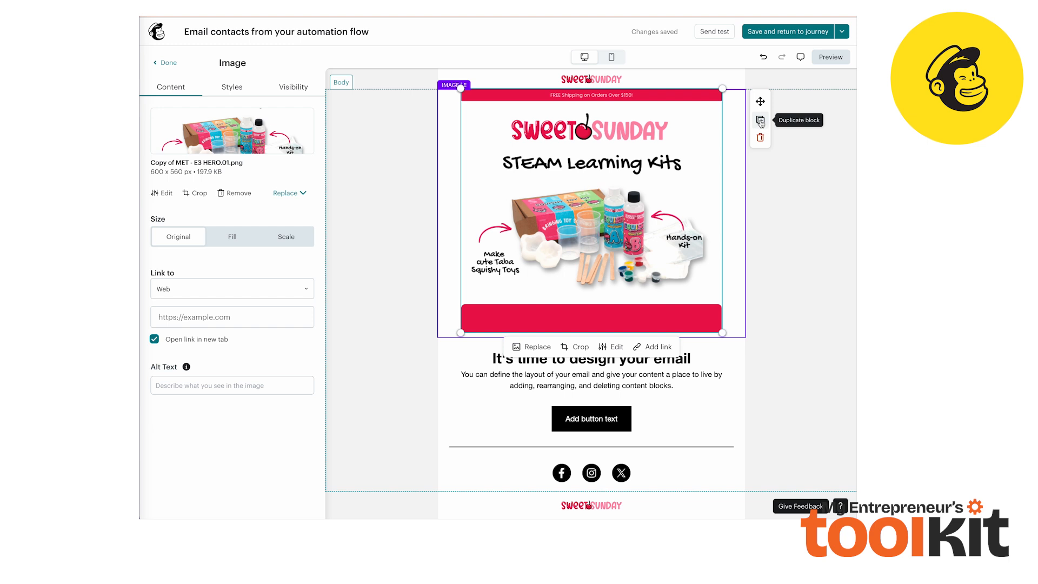
click(760, 121)
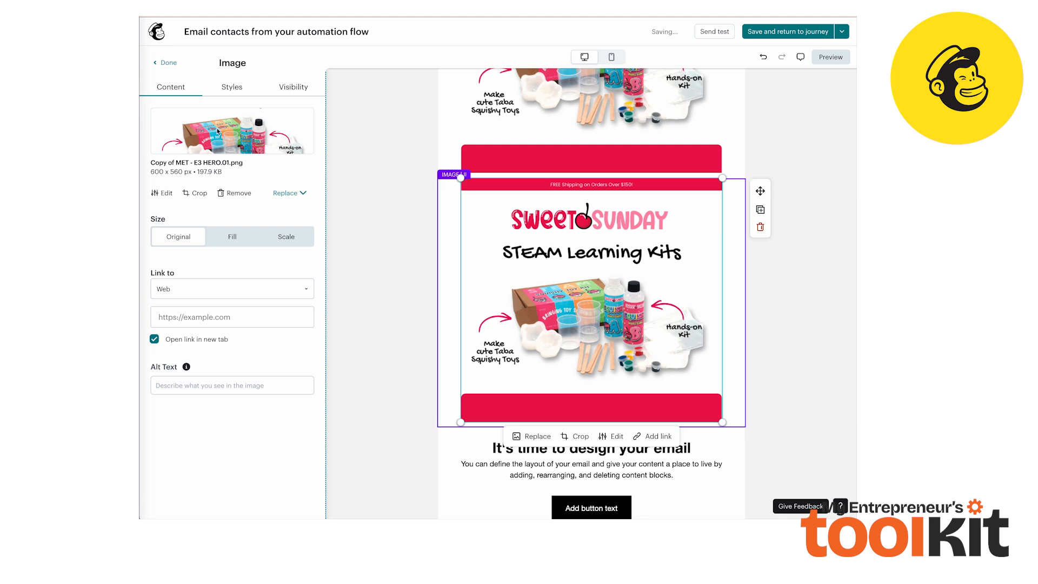
Replace the duplicated image by uploading Copy of E3 - Branded Text.png from the _email folder
click(296, 196)
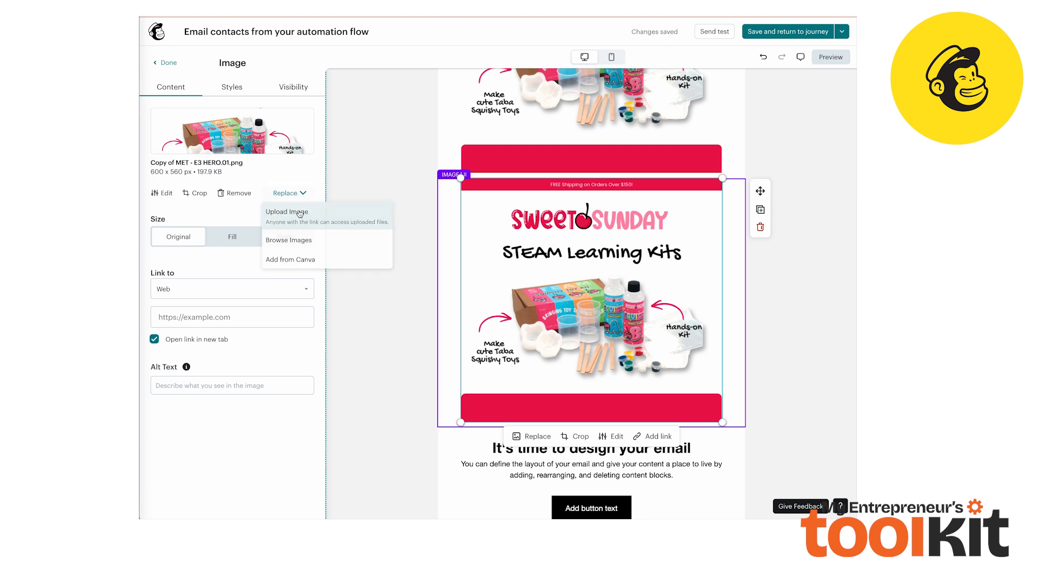
click(299, 213)
click(555, 196)
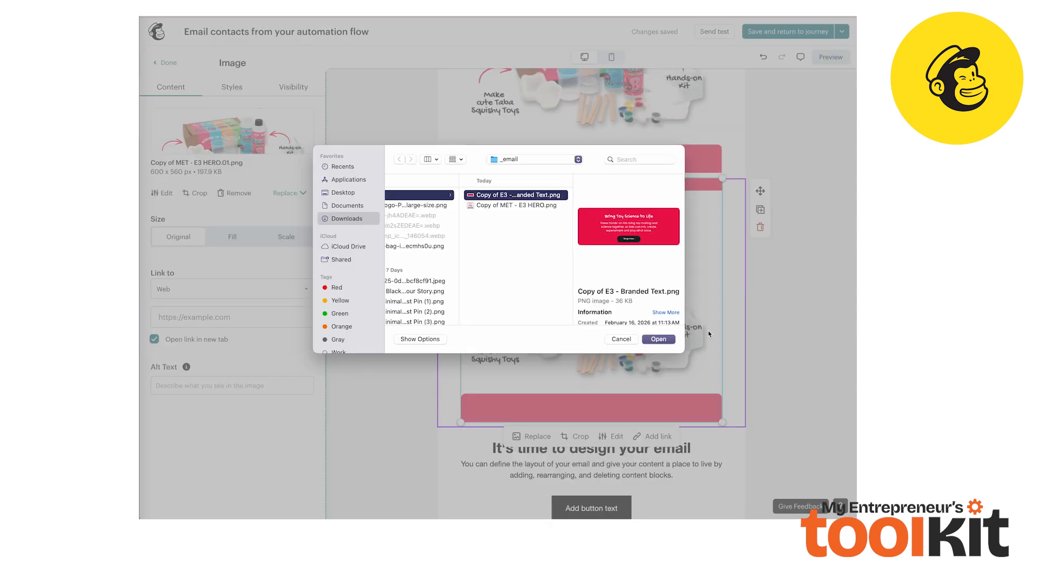
click(665, 339)
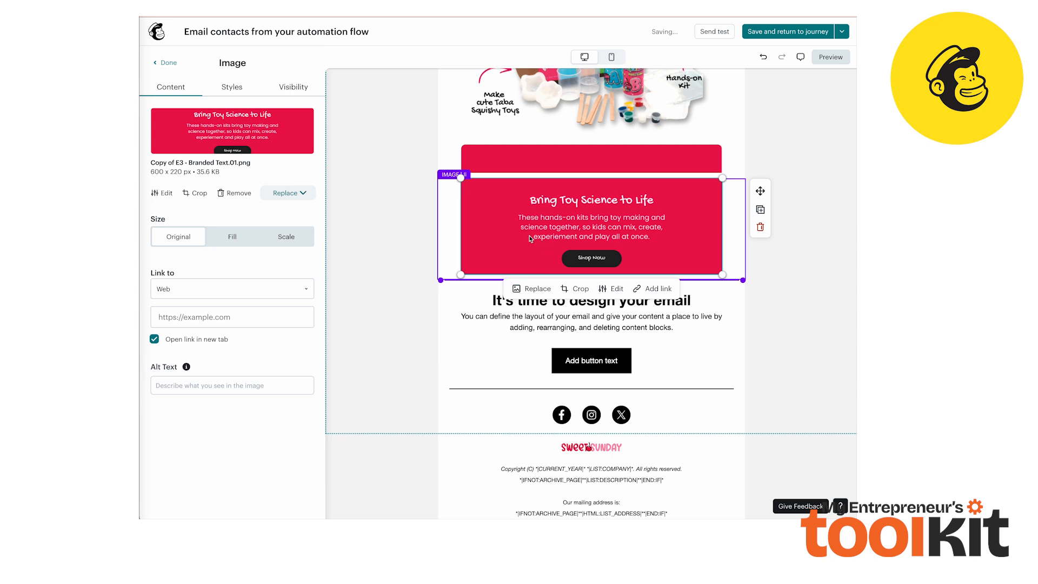
Set the branded text image block's bottom padding to 0
click(232, 87)
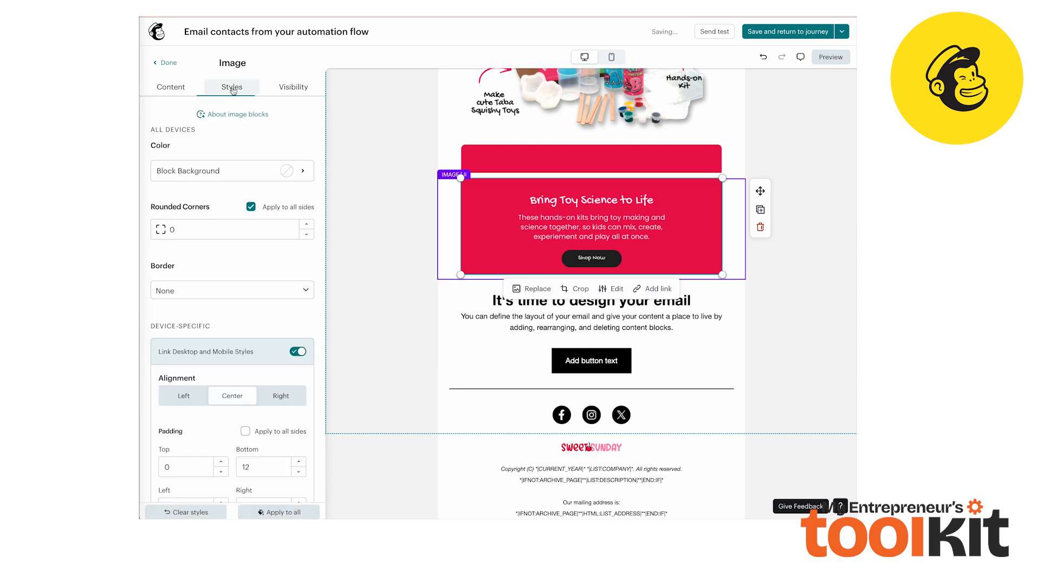
scroll(212, 339, down, 1)
click(237, 414)
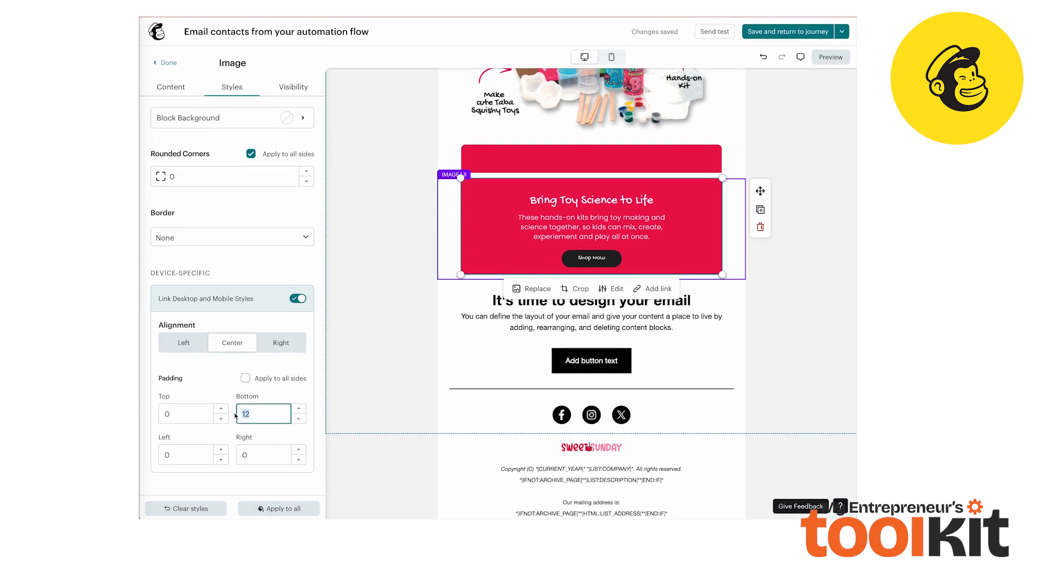
text(0)
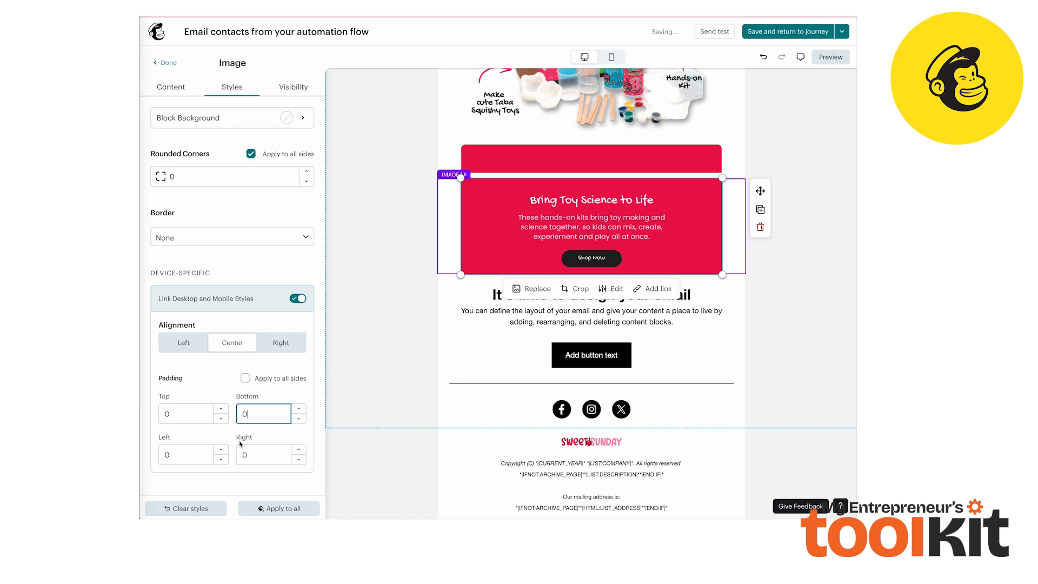
Set the hero image block's bottom padding to 0
click(552, 142)
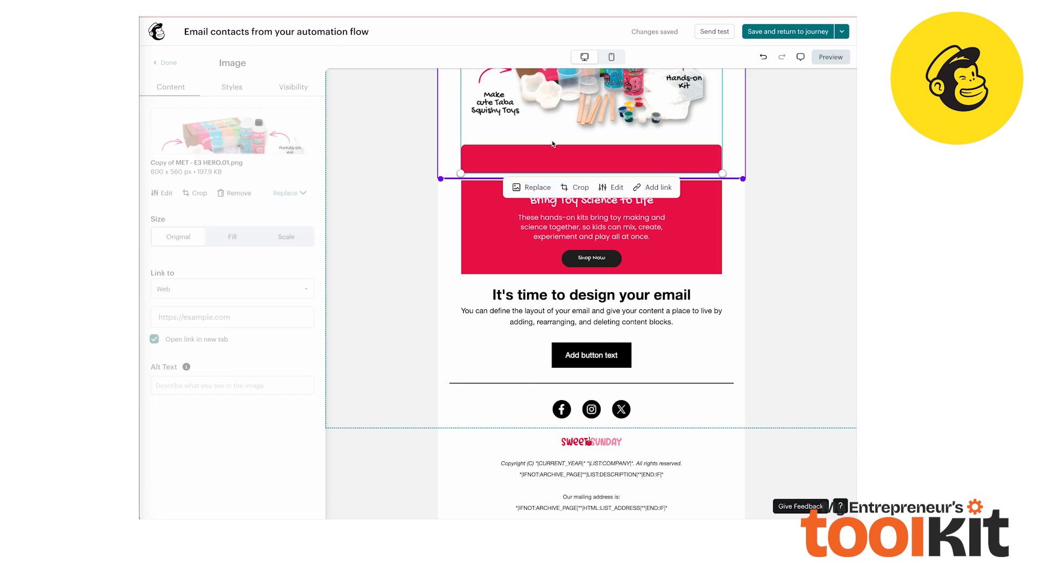
click(236, 89)
click(266, 468)
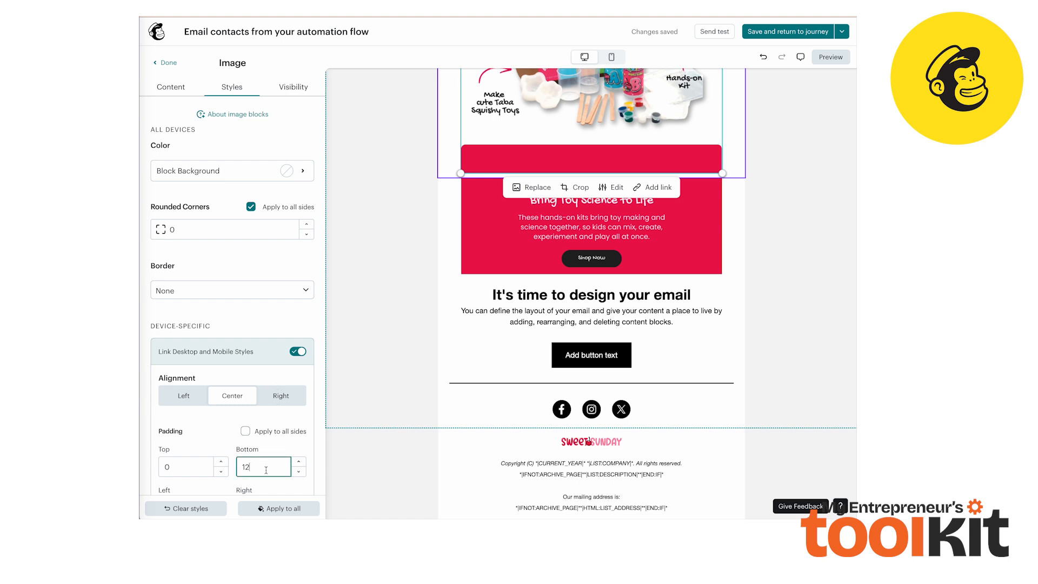
text(0)
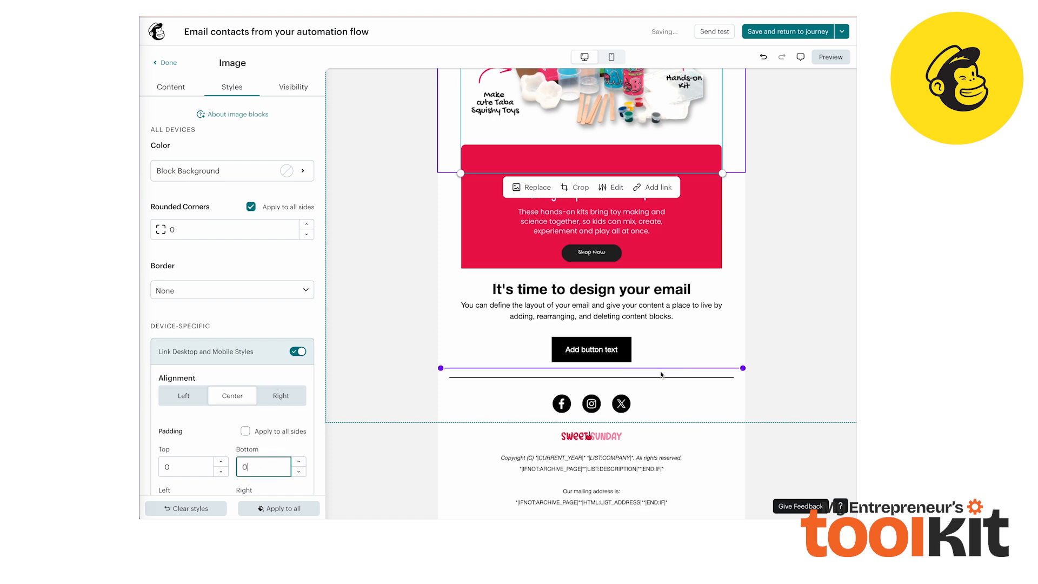
click(772, 339)
Delete the heading "It's time to design your email" from the text block
scroll(772, 339, up, 4)
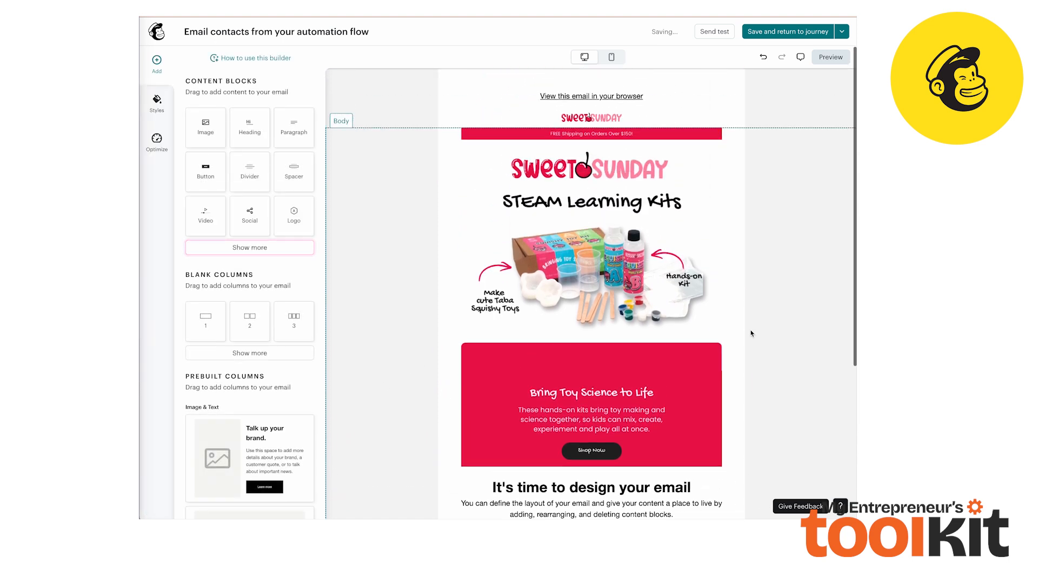
scroll(624, 352, down, 4)
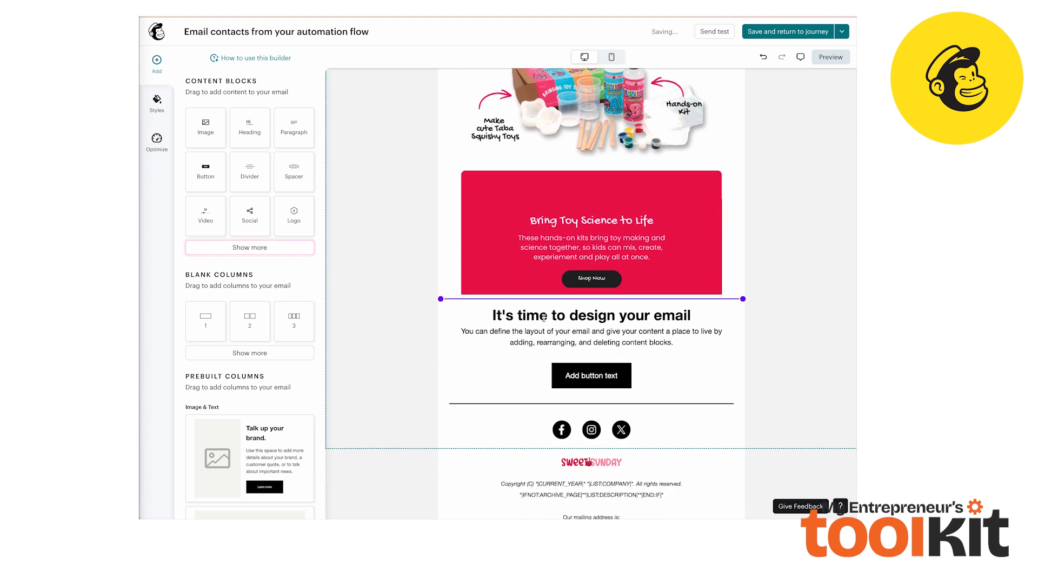
click(676, 343)
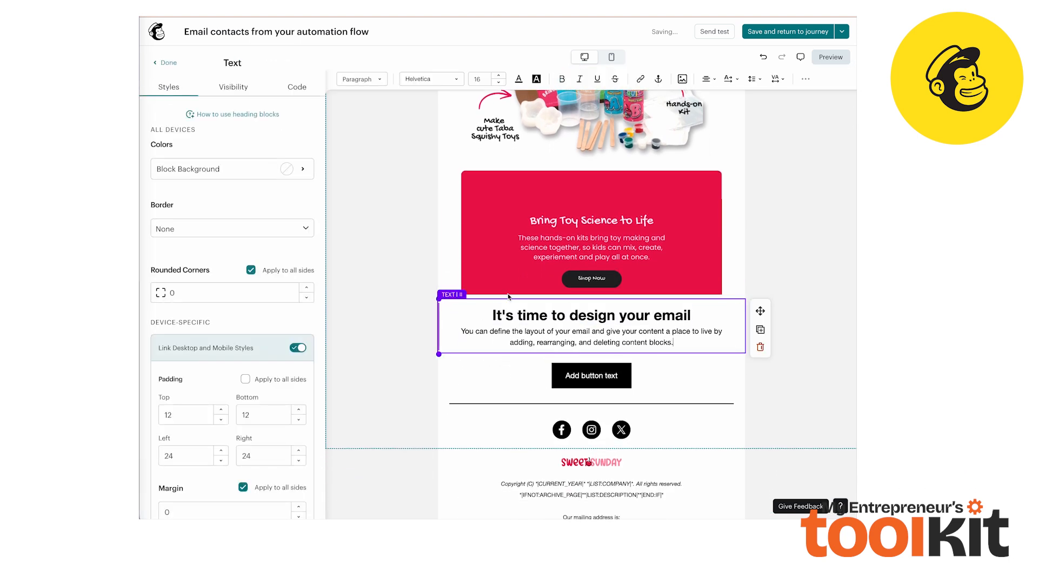
double_click(662, 316)
triple_click(662, 316)
key(BackSpace)
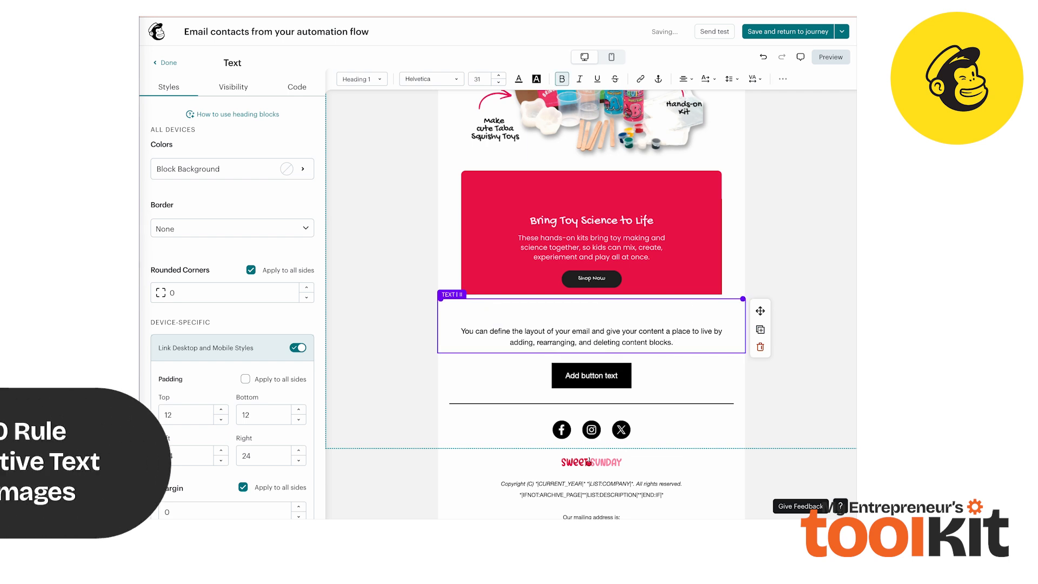
Replace the paragraph with text explaining the 60/40 native text rule, followed by the line "here is your welcome email offer."
drag(674, 343, 454, 330)
text(Here is where you are going to add a)
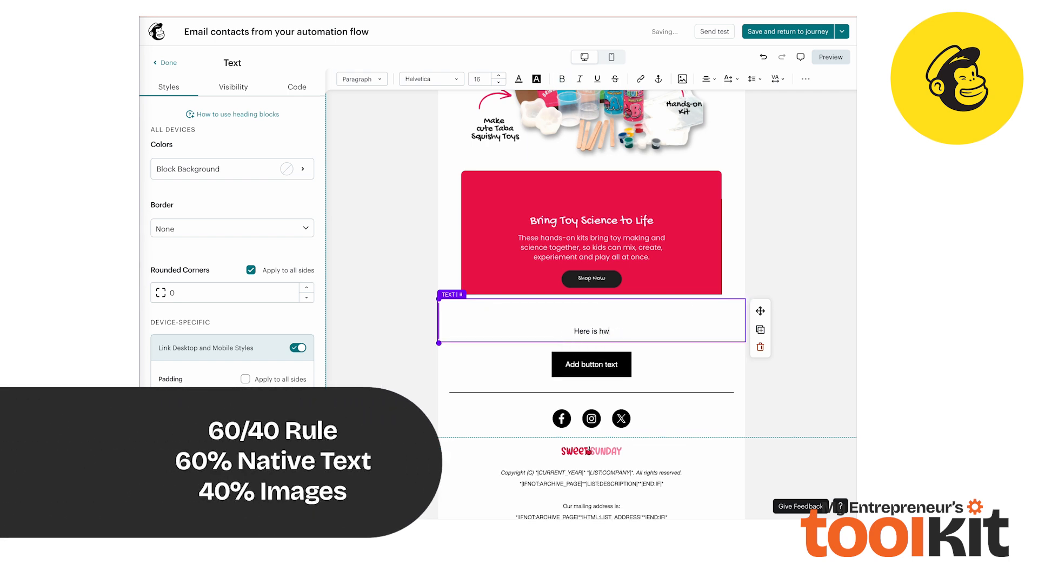
text(ll of your native text.)
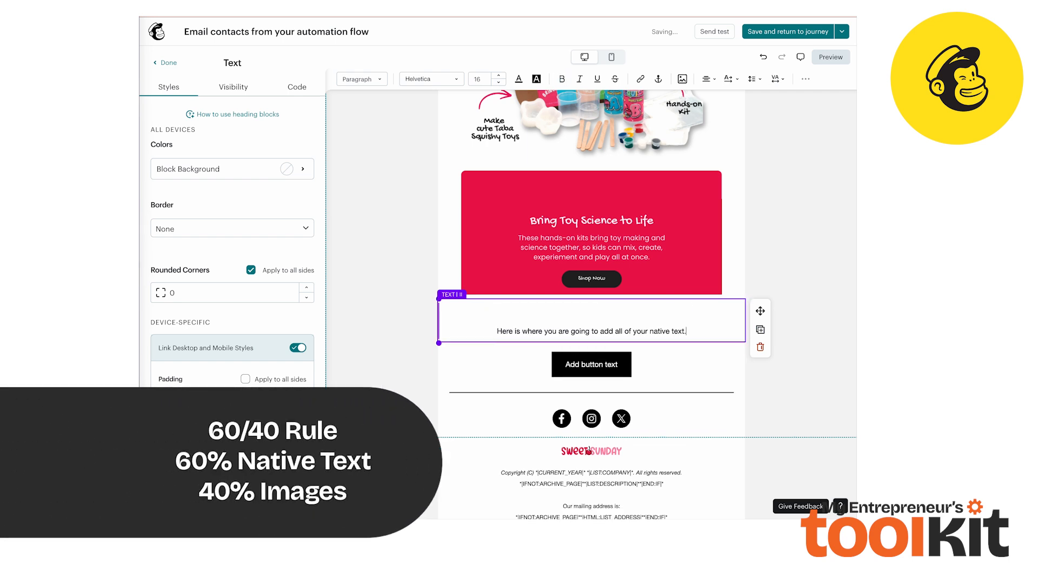
text( keeping mind our 60/40 rule. you want to make sure that)
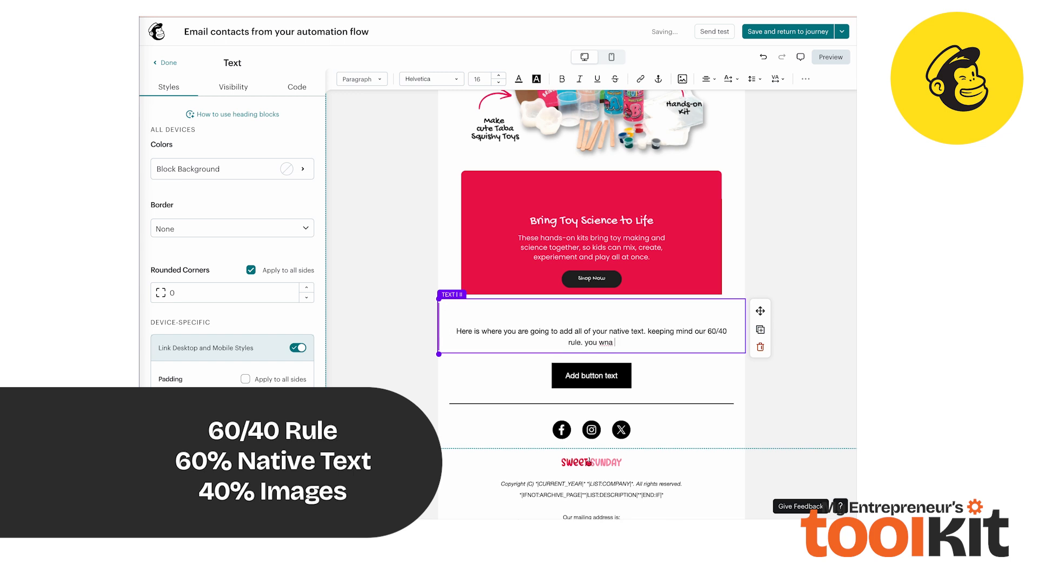
text( you have 60% native)
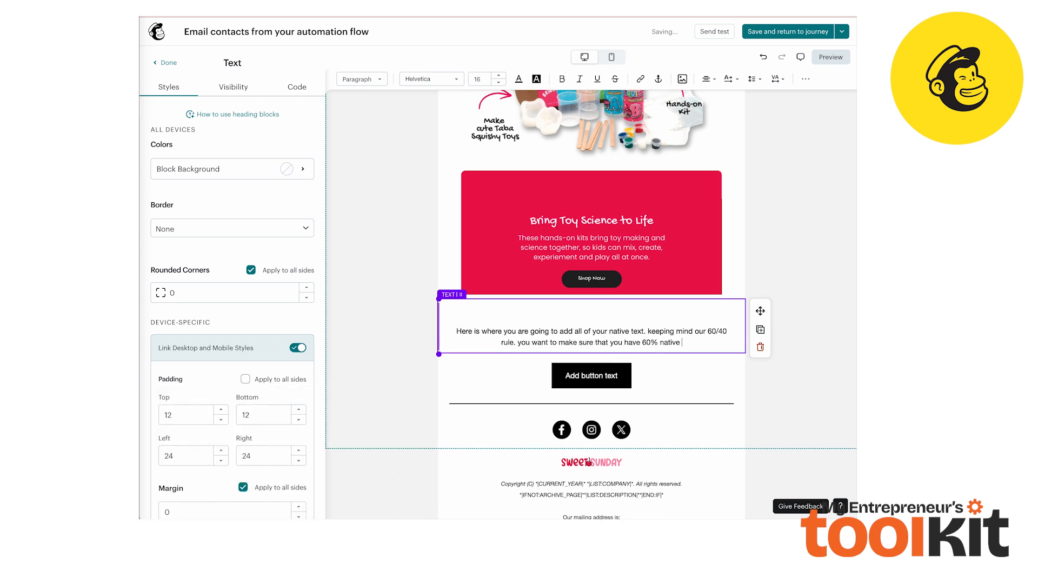
text( text and 40 % images. this is a gre)
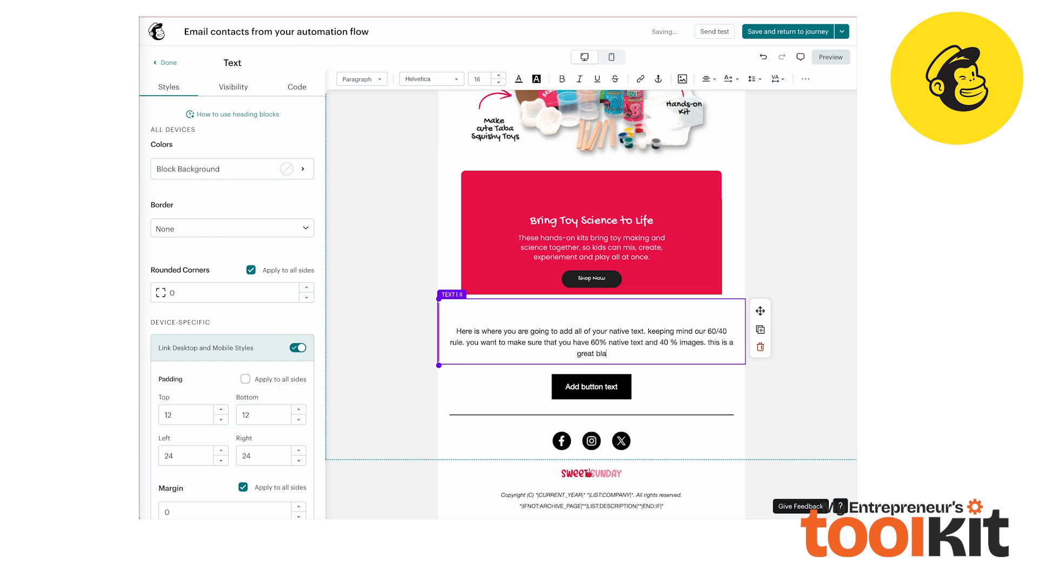
text(at balance to ensure that your email will not)
text( get spammed.)
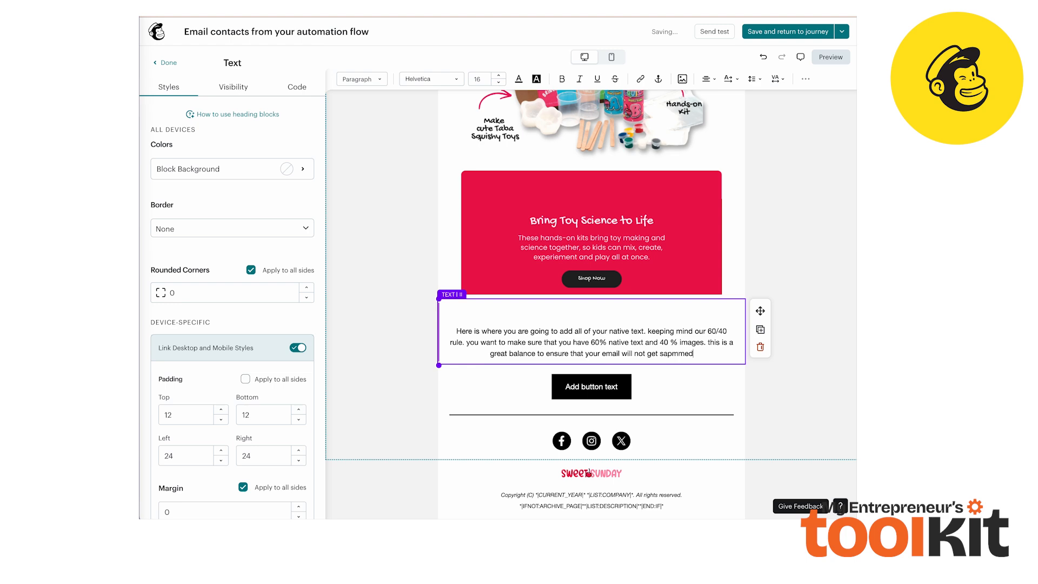
key(Return)
text(here is your welcome email offer.)
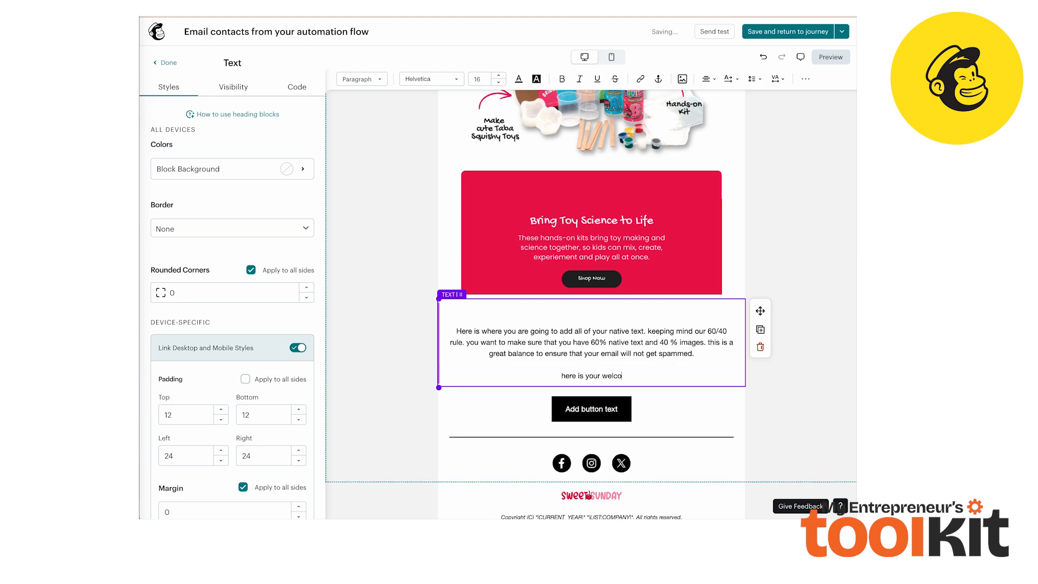
key(Return)
Change the button label to CALL TO ACTION
scroll(544, 371, down, 1)
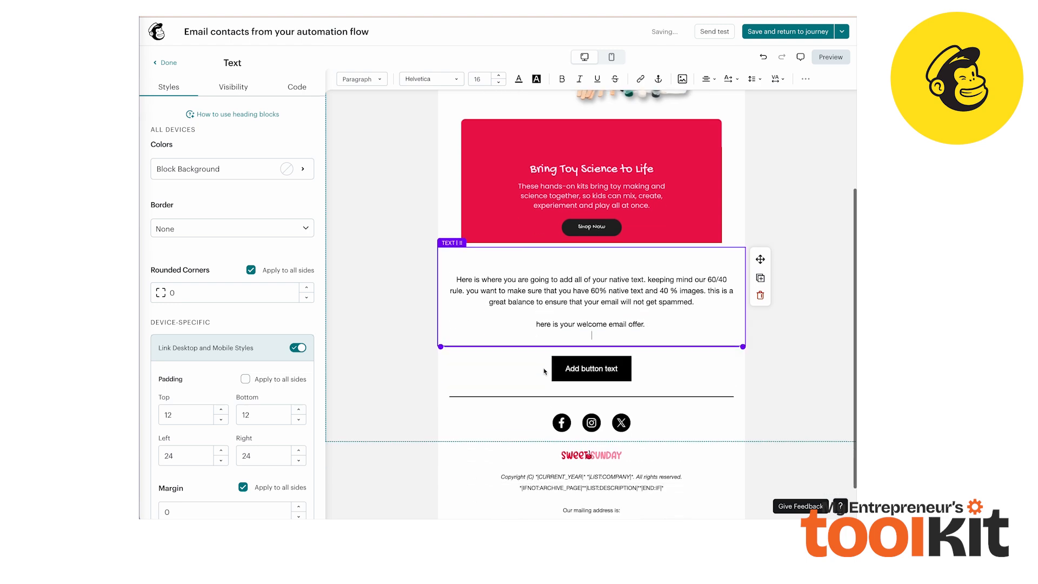
click(584, 352)
scroll(619, 351, up, 3)
scroll(619, 351, down, 3)
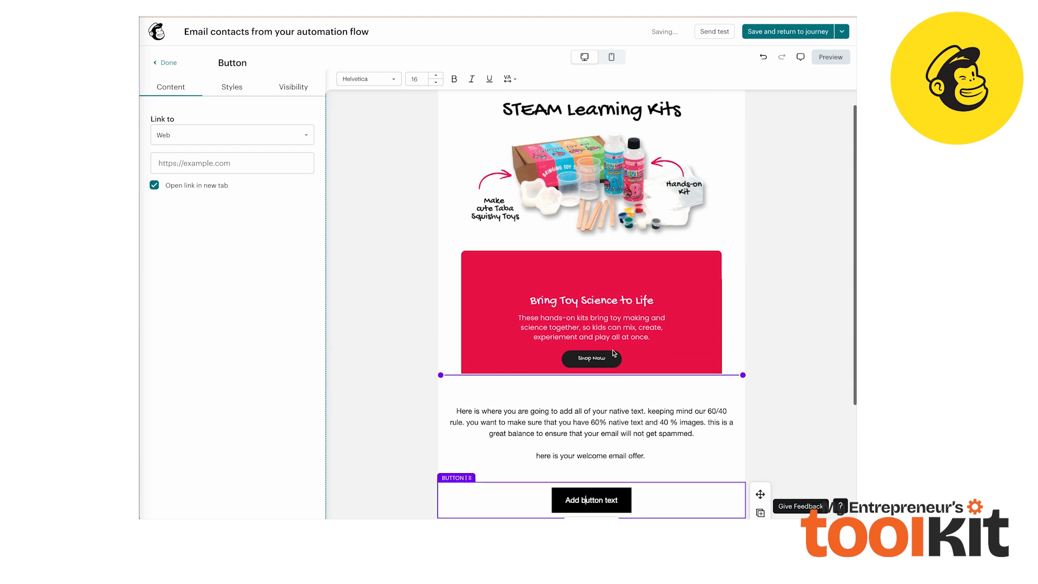
double_click(595, 367)
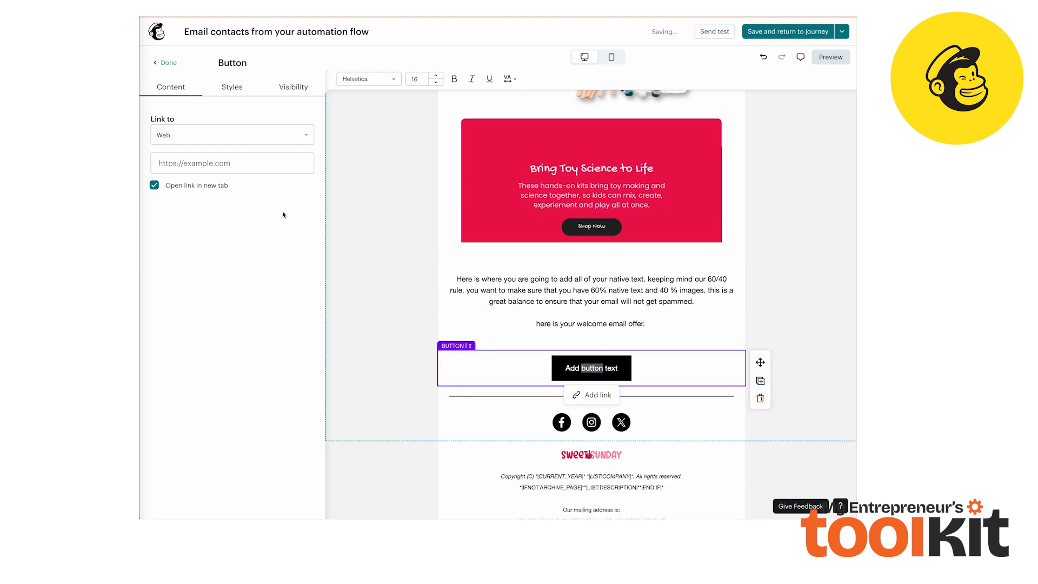
triple_click(583, 366)
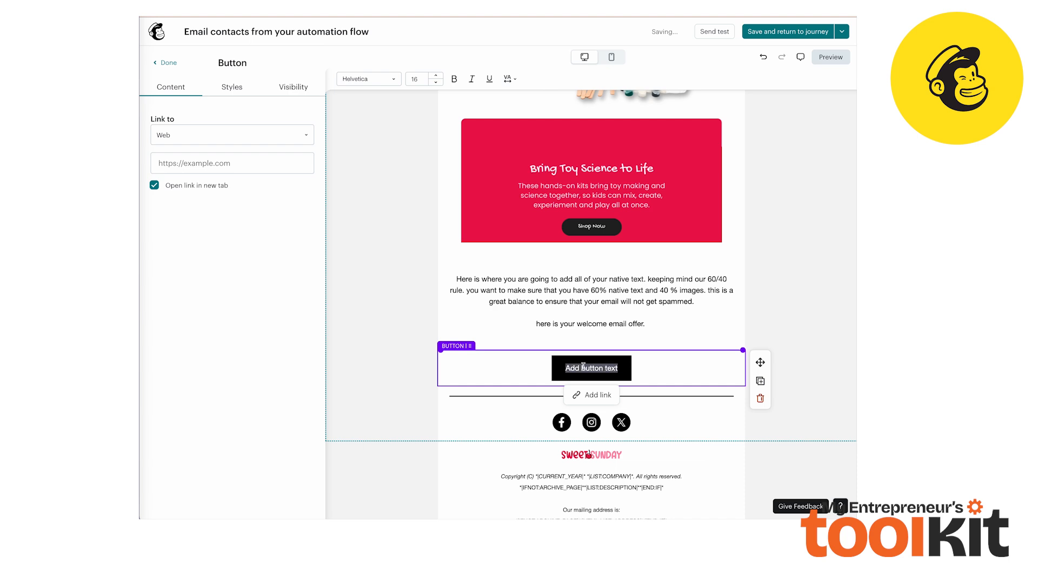
text(CALL TO ACTION)
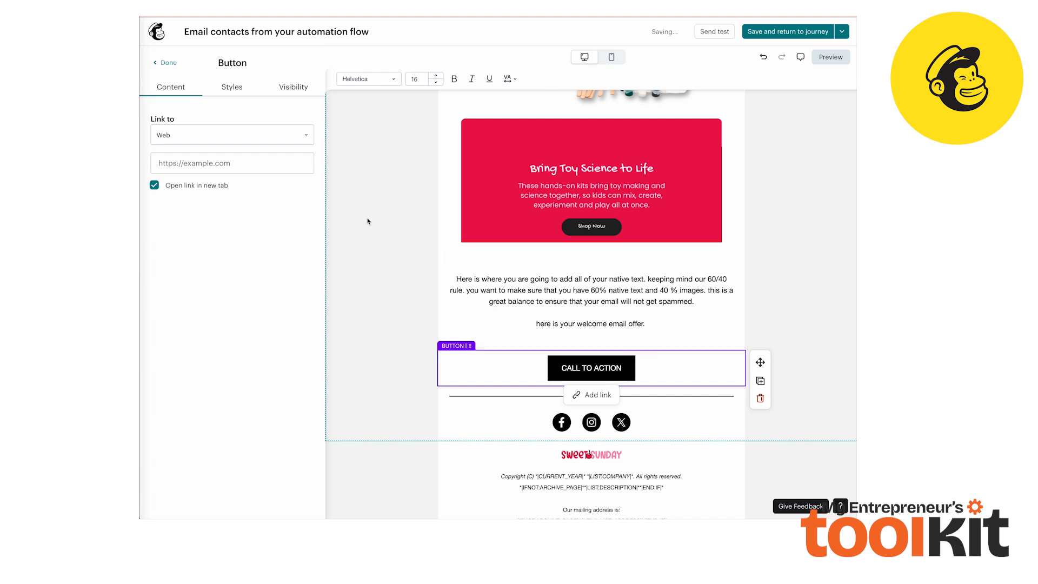
click(231, 163)
text(http://www)
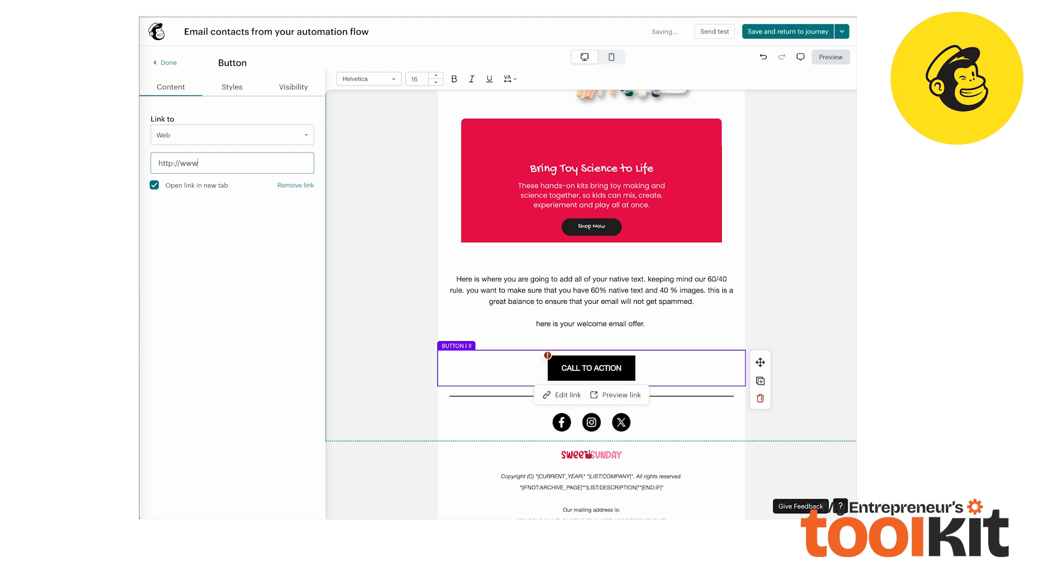
text(.sweetsunday.store)
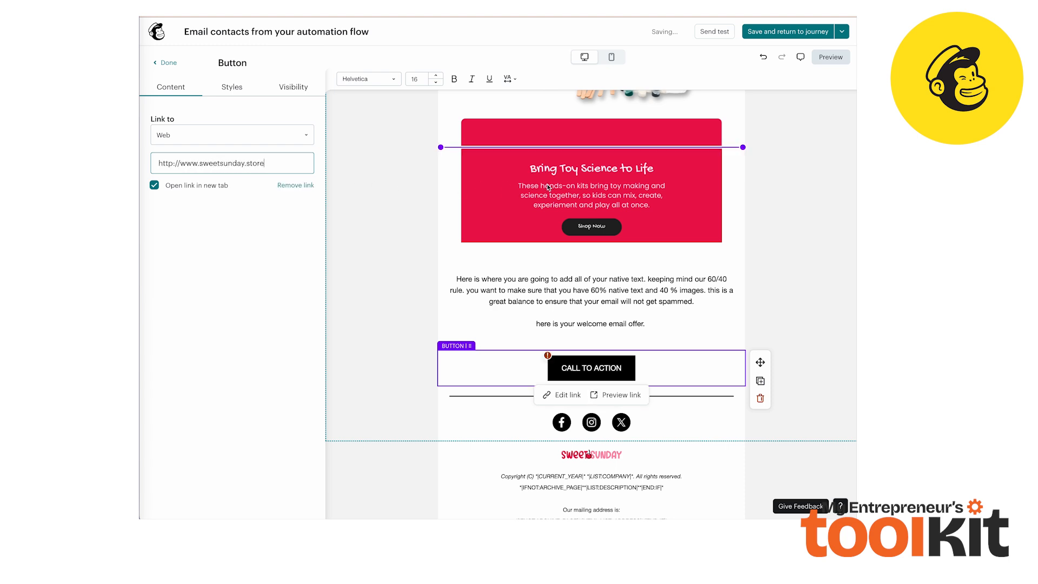
scroll(681, 238, up, 1)
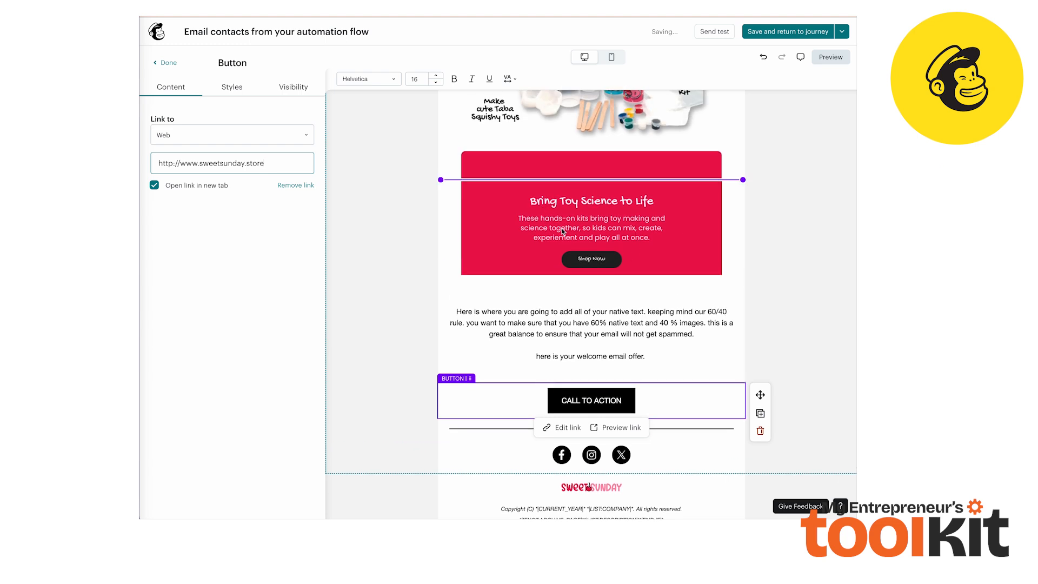
scroll(611, 265, up, 1)
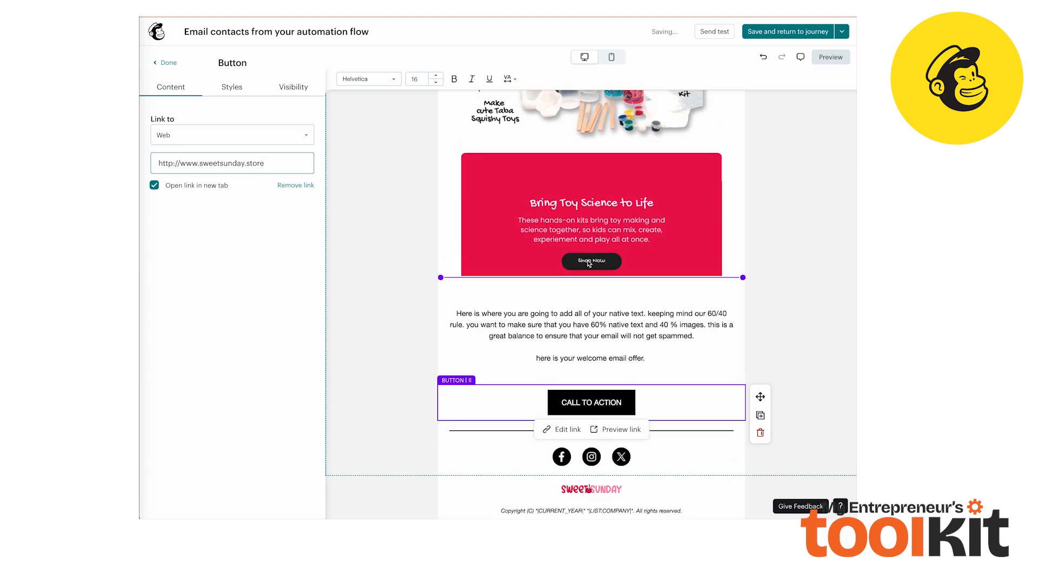
click(588, 265)
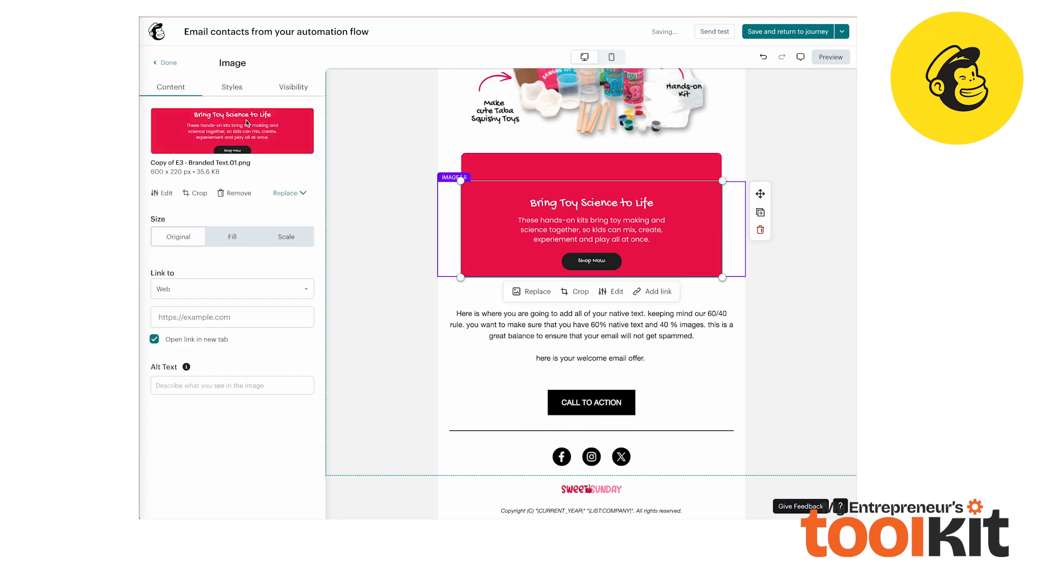
click(167, 311)
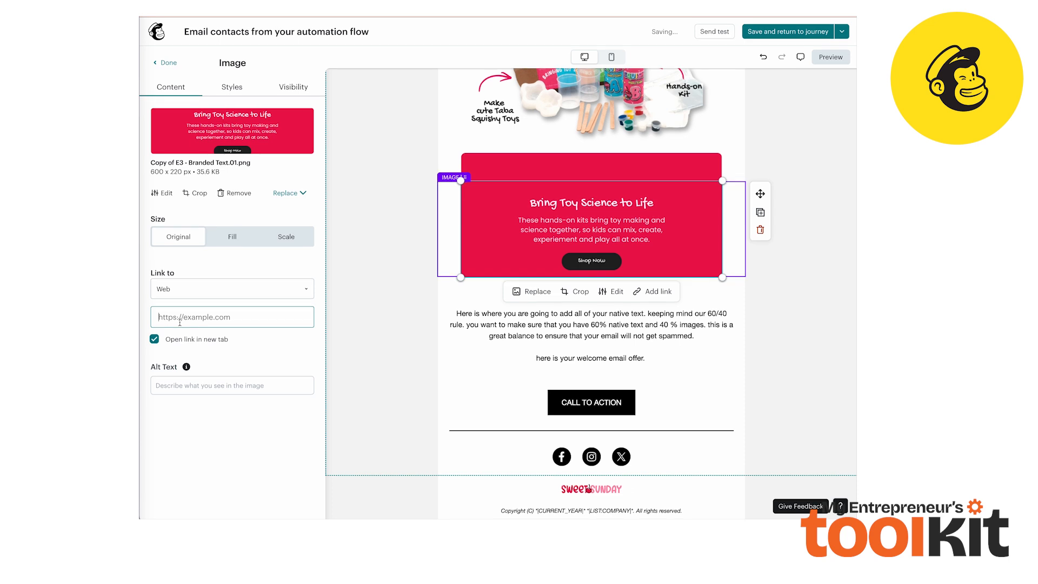
text(http://ww)
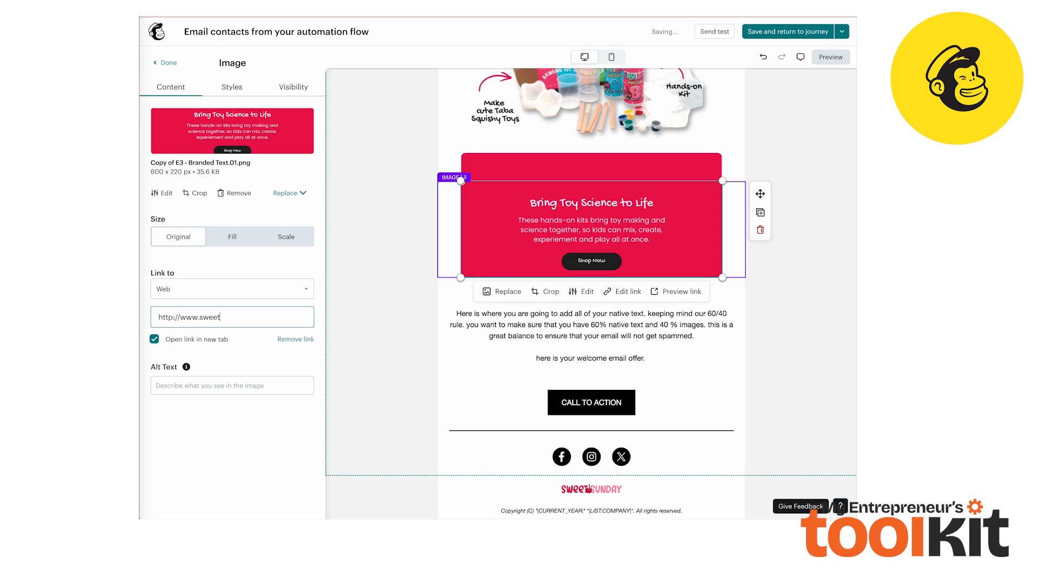
text(w.sweetsundayl)
Set the image's alt text to Steam Learning Kit
click(168, 383)
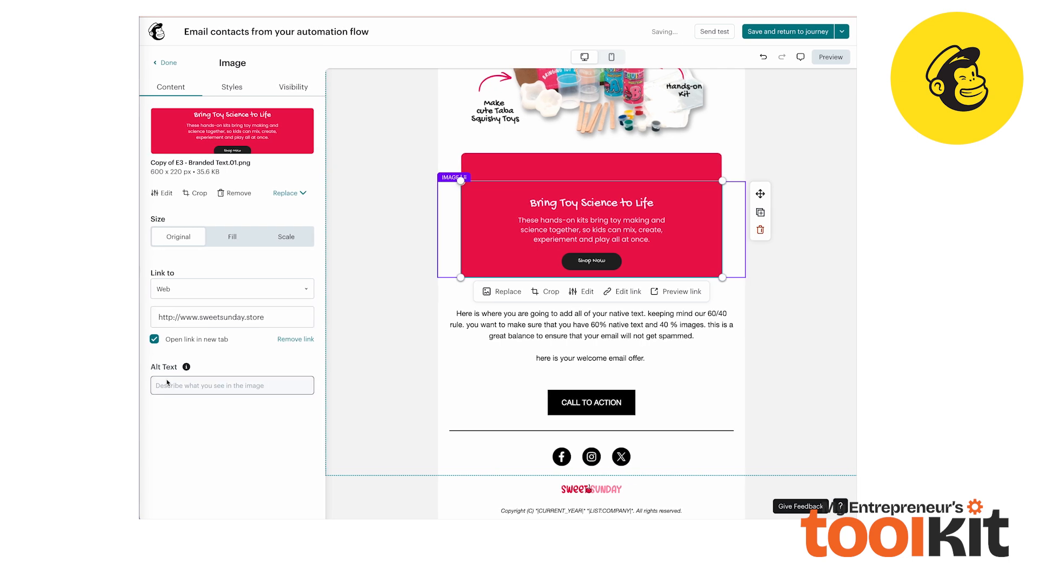
click(171, 387)
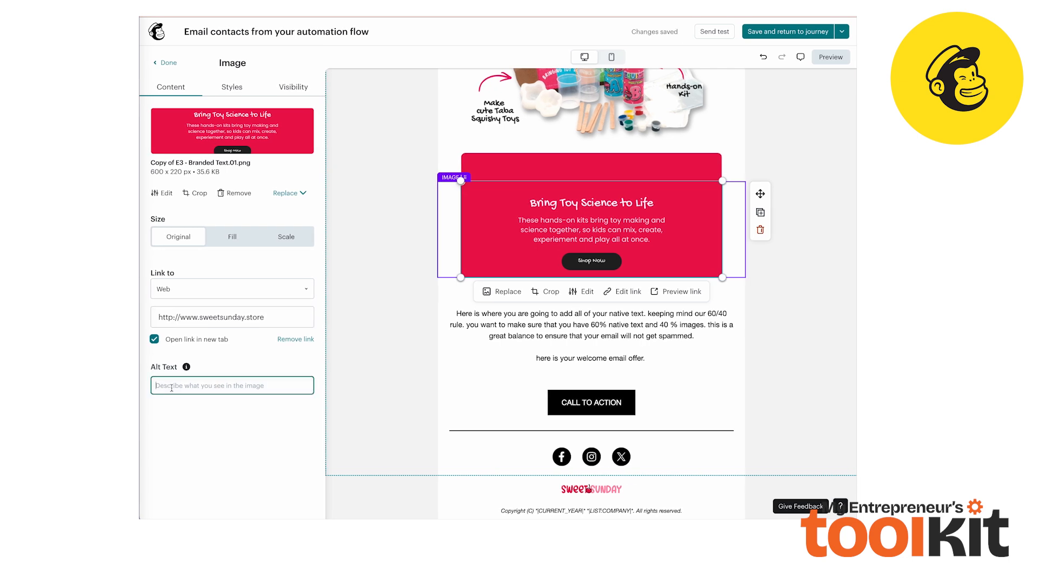
text(Steam Learning Kit)
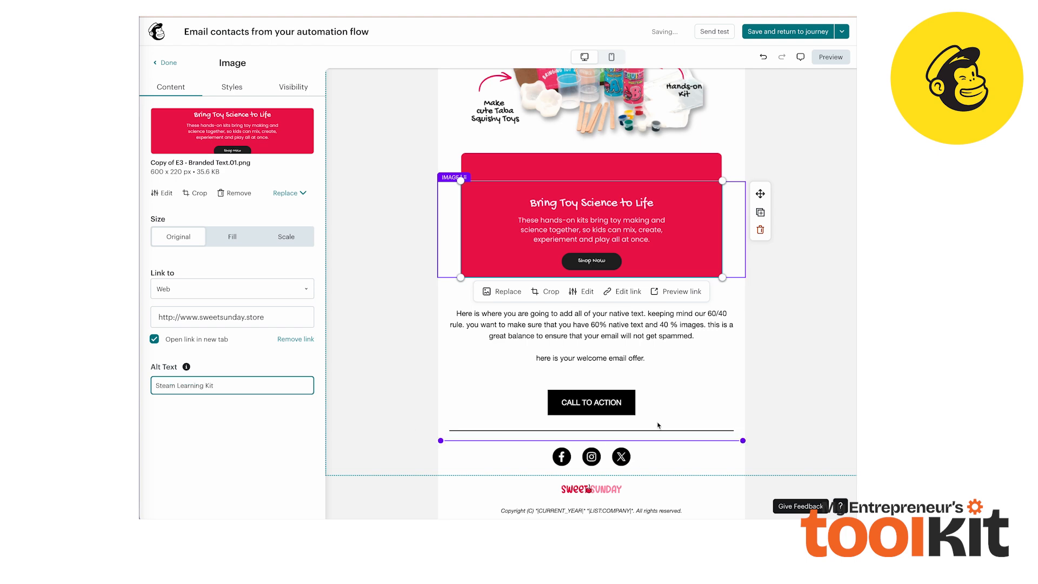
click(689, 402)
scroll(656, 384, up, 4)
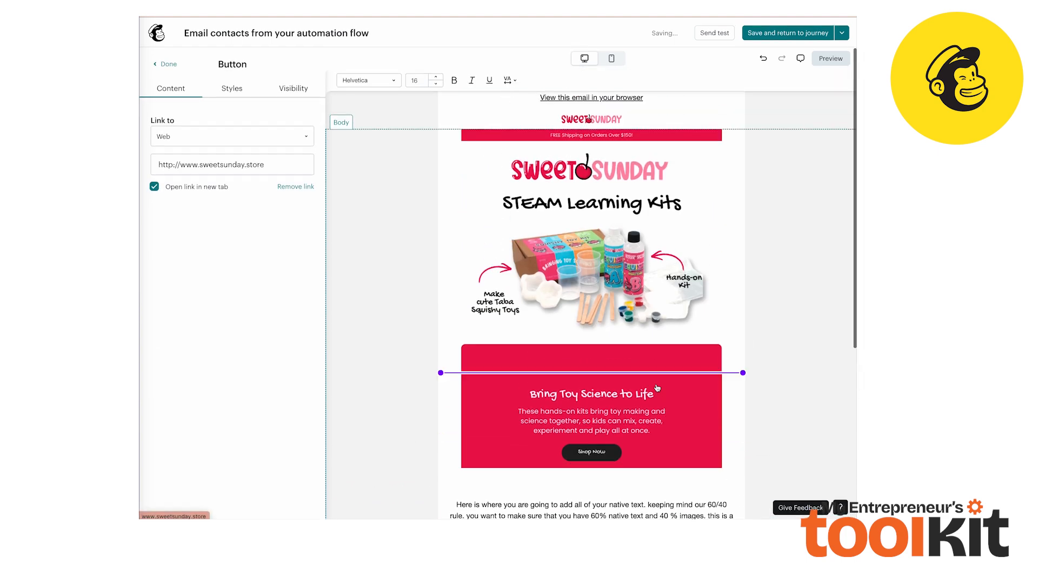
scroll(686, 454, down, 2)
scroll(685, 454, down, 2)
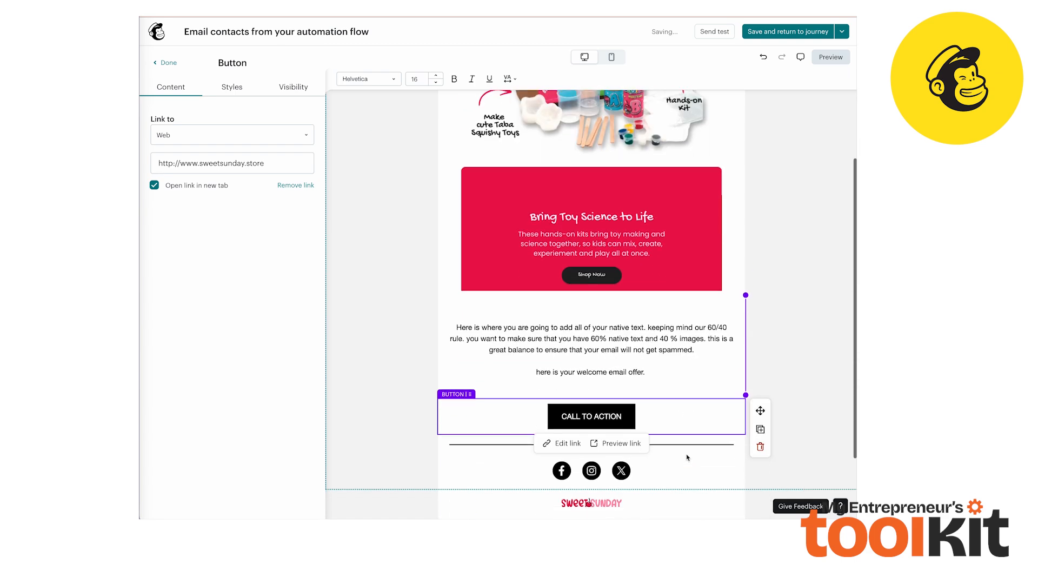
scroll(731, 124, up, 5)
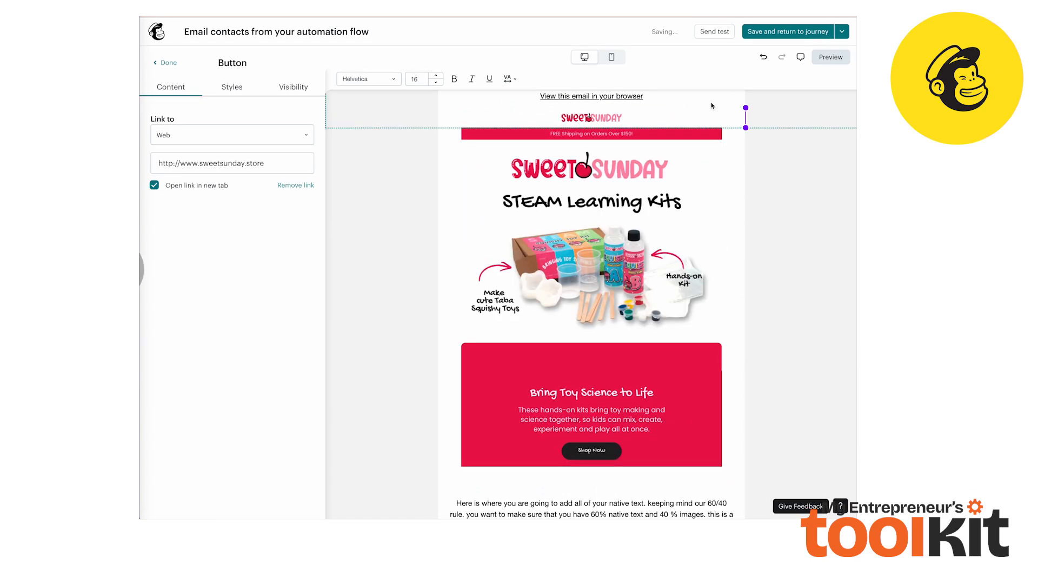
click(716, 33)
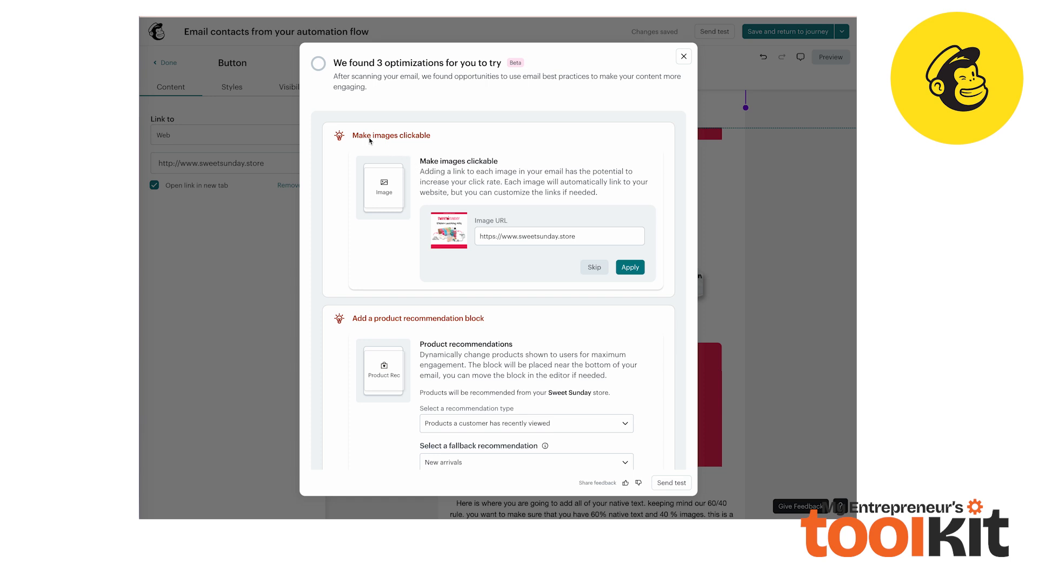
scroll(571, 240, down, 5)
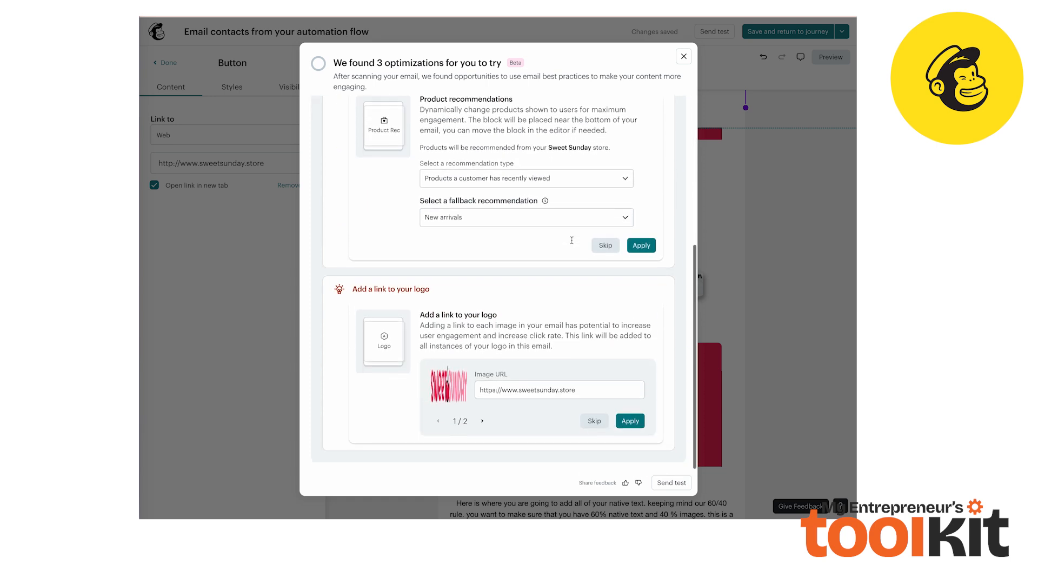
scroll(571, 240, up, 5)
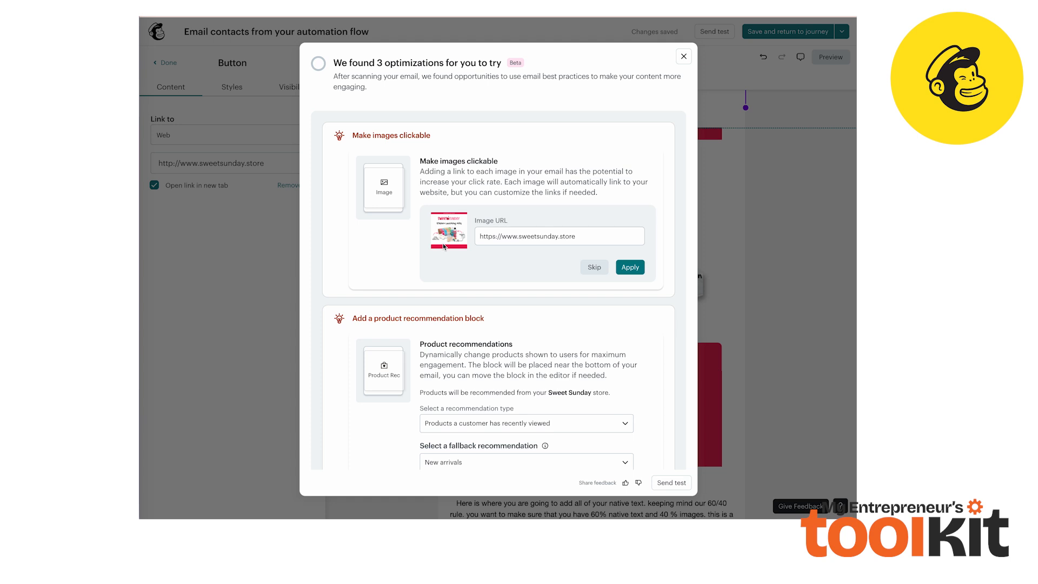
click(636, 273)
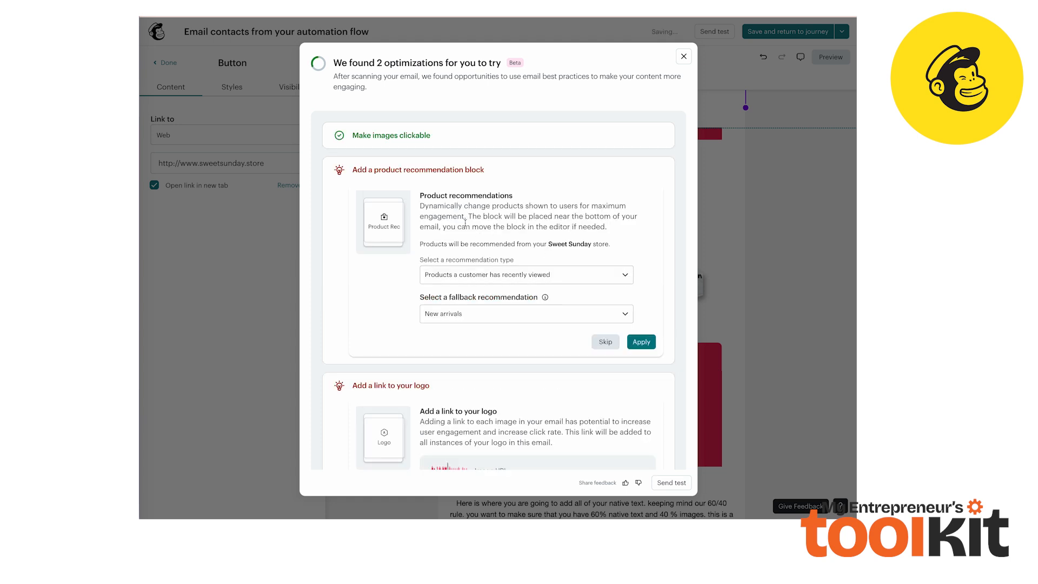
click(468, 171)
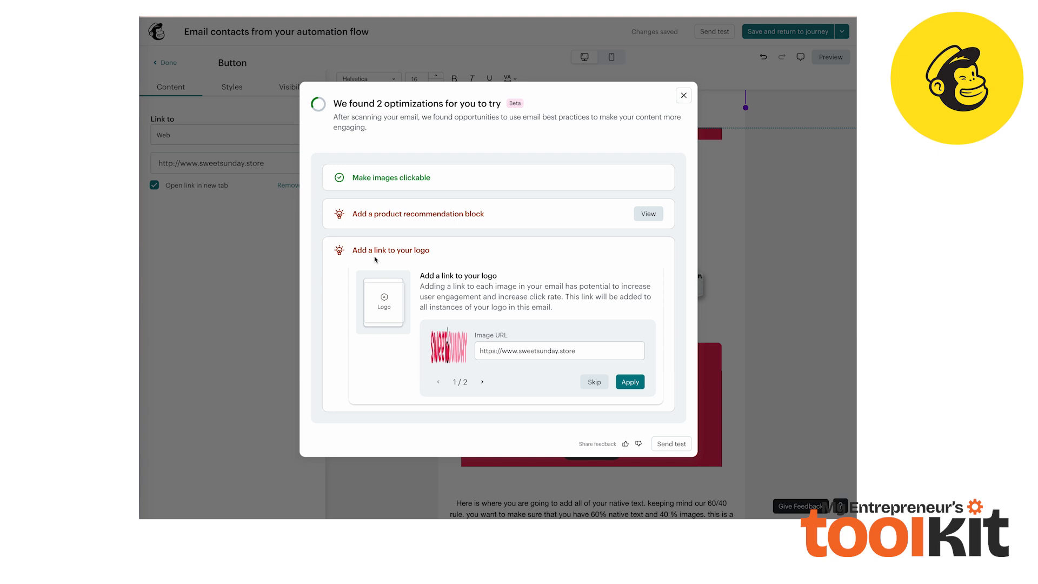
click(630, 382)
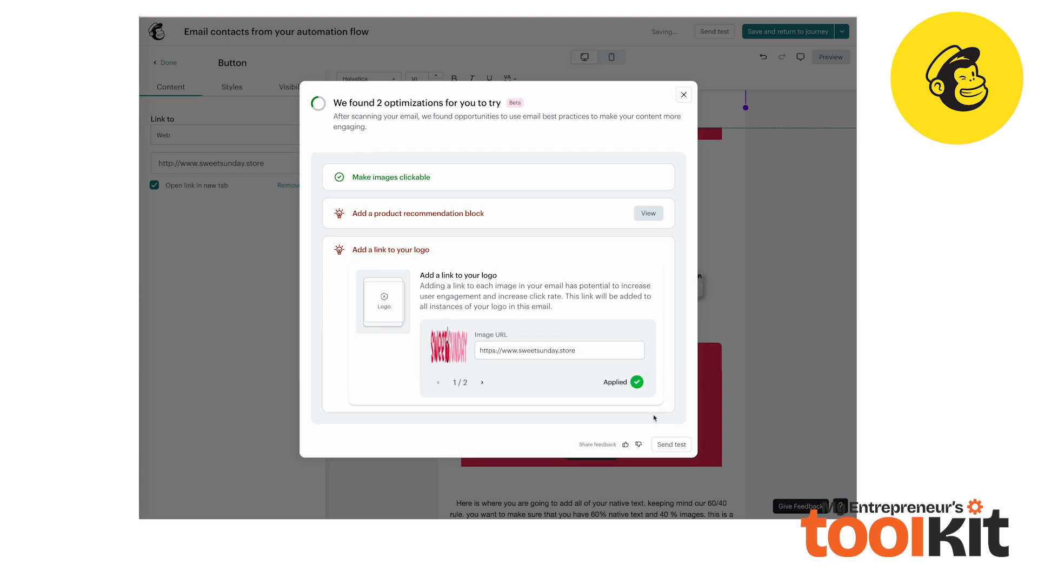
Send a test email to the account's e-mail address
click(671, 443)
drag(363, 245, 305, 249)
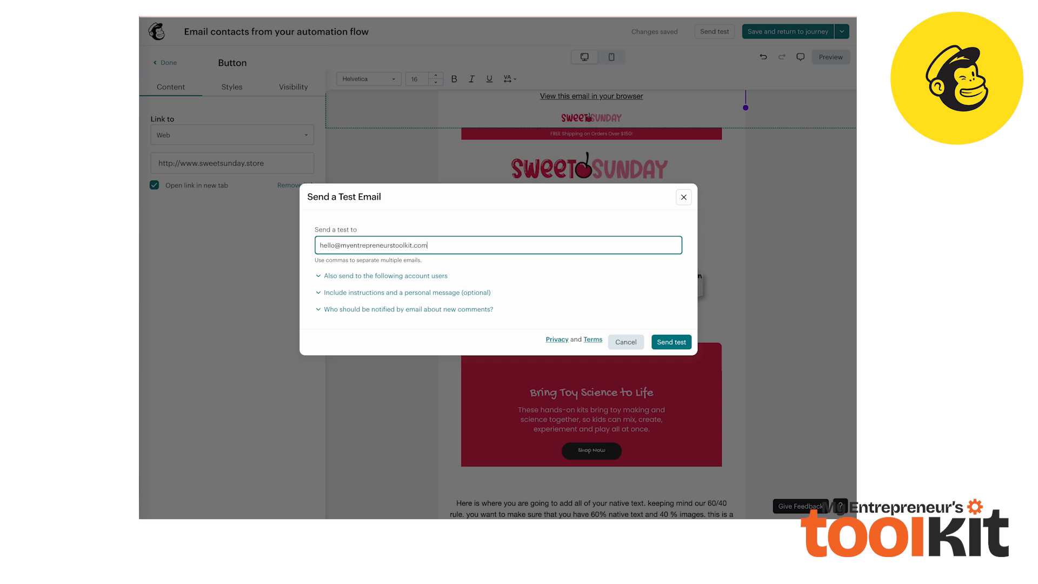
key(Return)
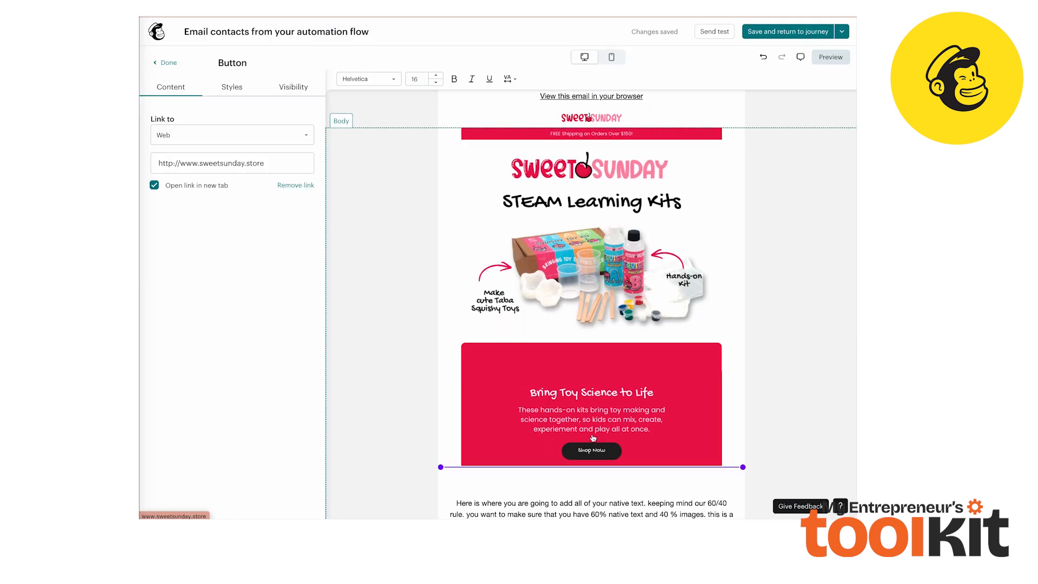
Save the email and return to the automation journey
scroll(593, 427, down, 1)
scroll(593, 427, up, 1)
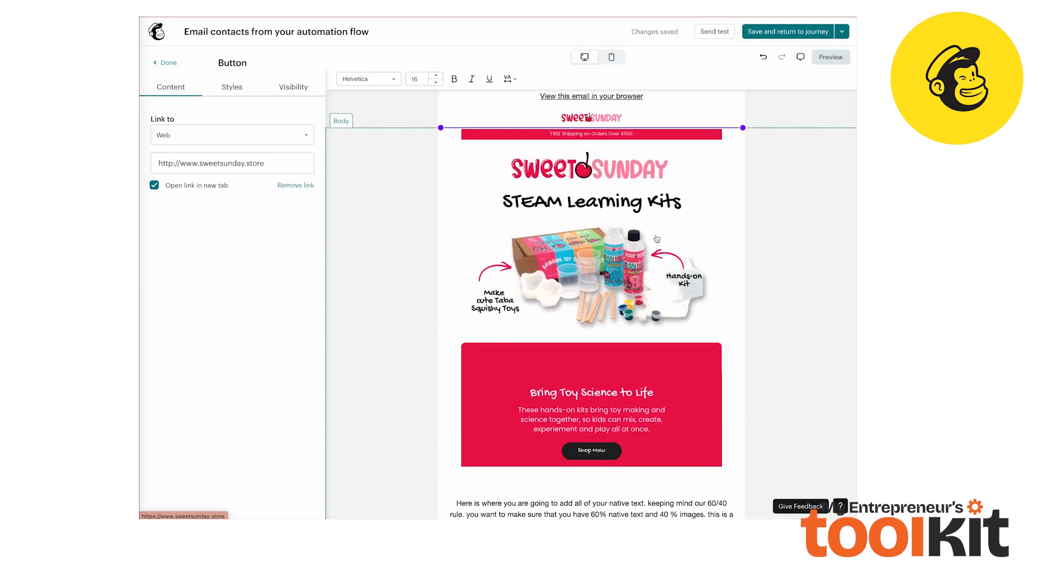
scroll(657, 239, down, 3)
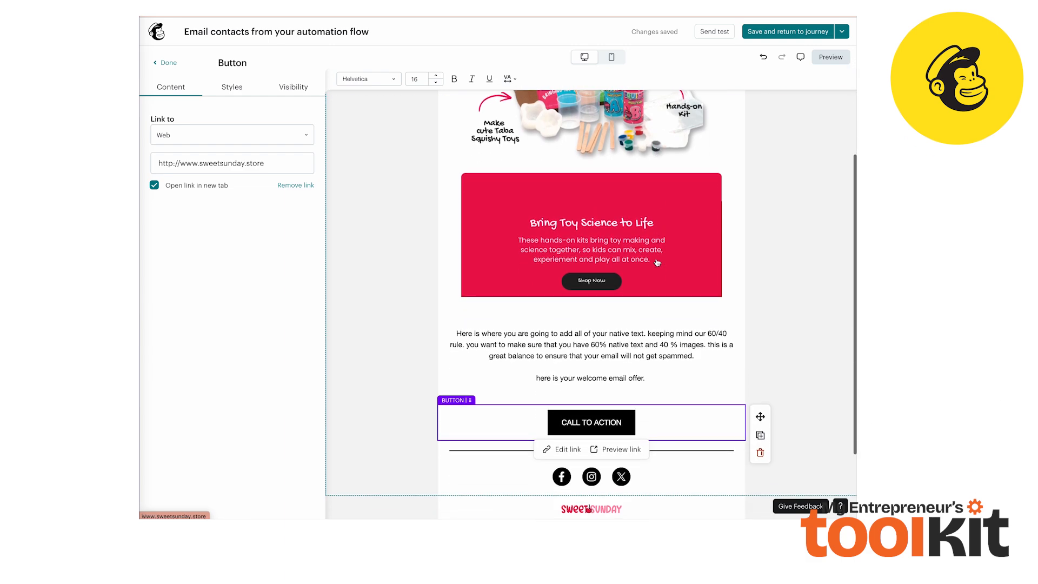
scroll(609, 267, up, 3)
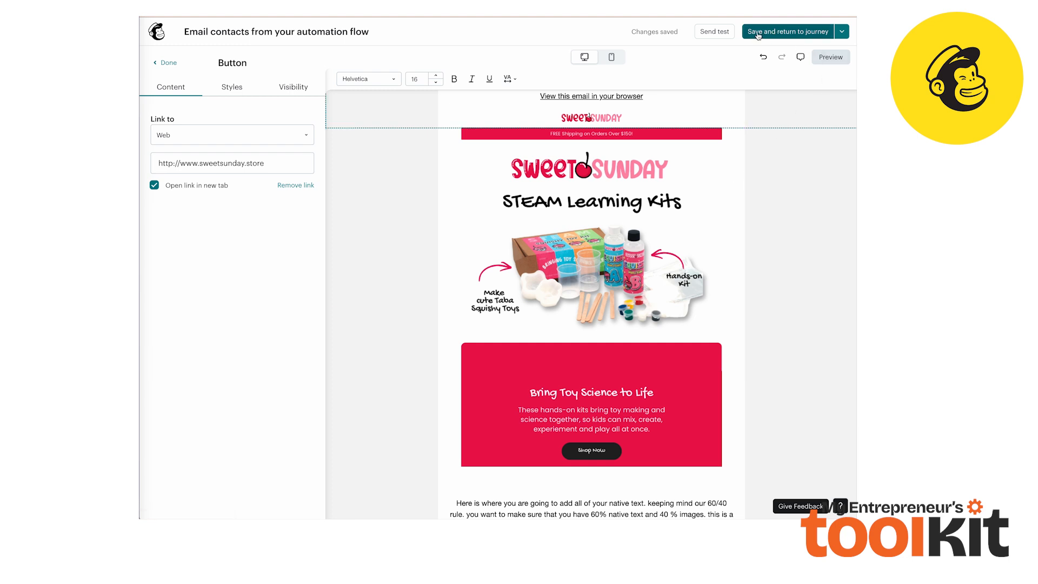
click(792, 32)
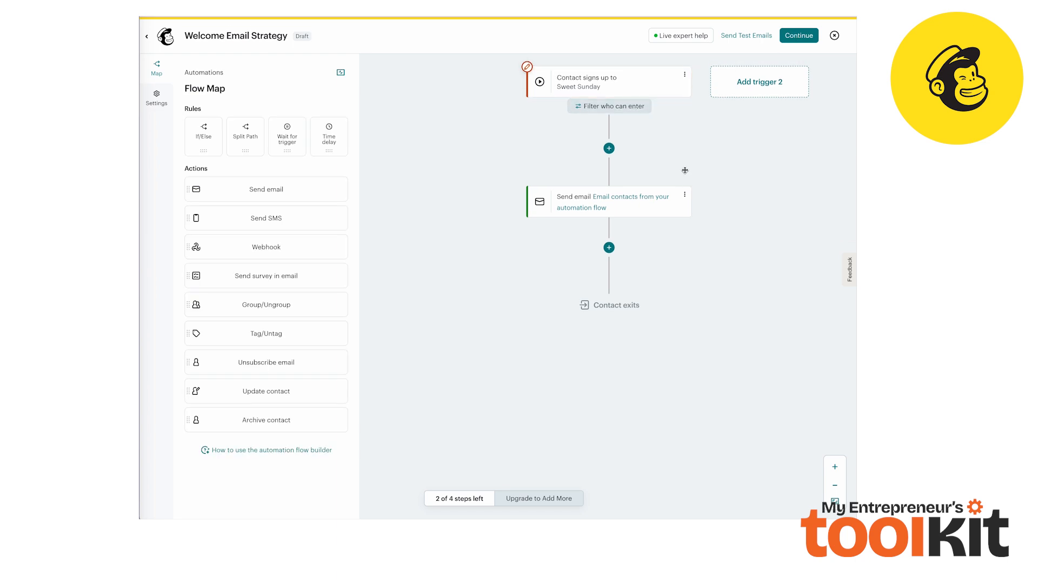
Add a Time delay step after the Send email step in the flow
scroll(708, 193, down, 2)
scroll(708, 193, up, 2)
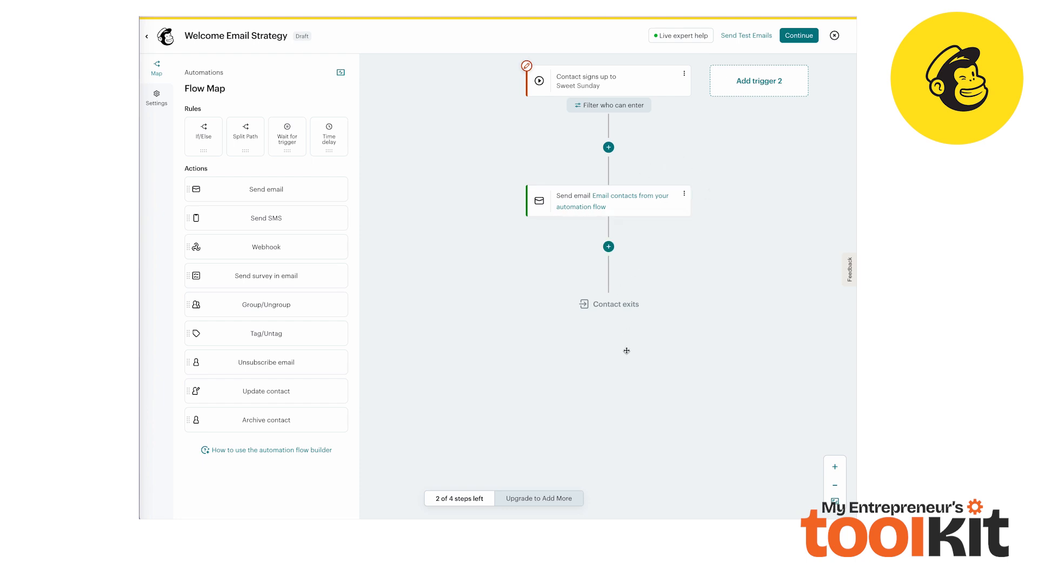
scroll(618, 257, down, 1)
scroll(629, 211, up, 1)
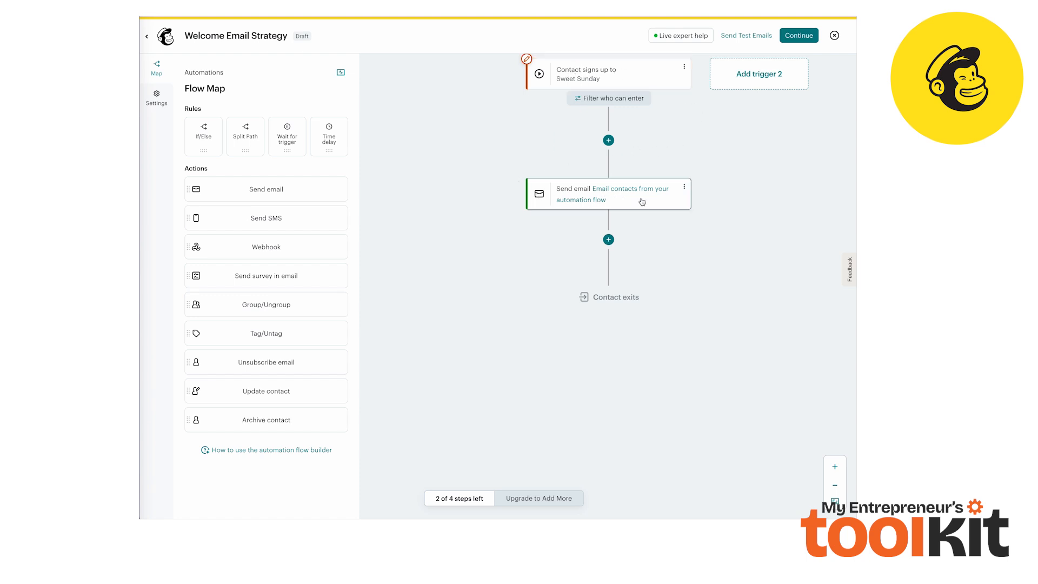
scroll(616, 199, down, 1)
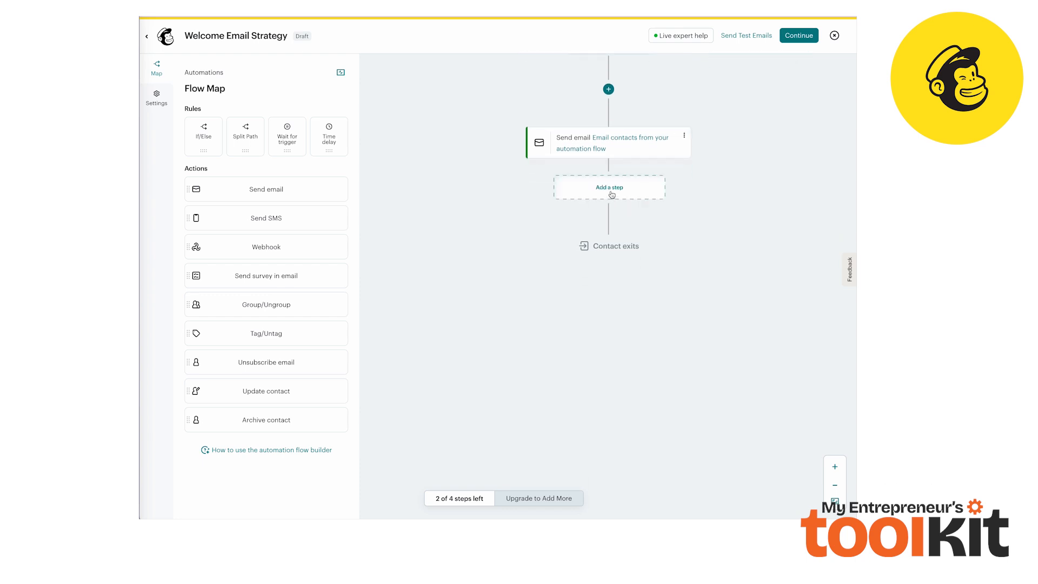
click(625, 195)
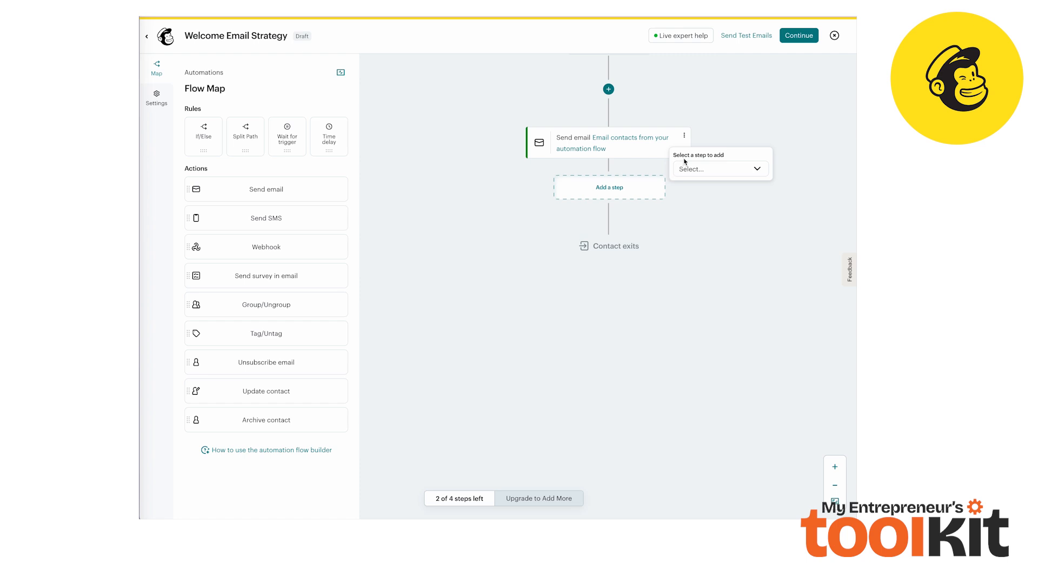
click(761, 172)
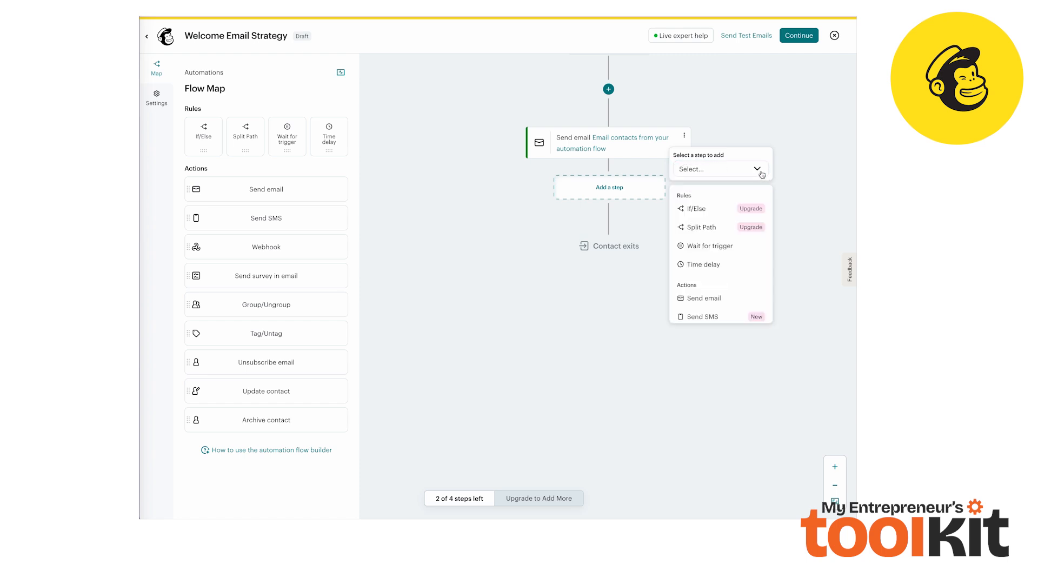
click(705, 264)
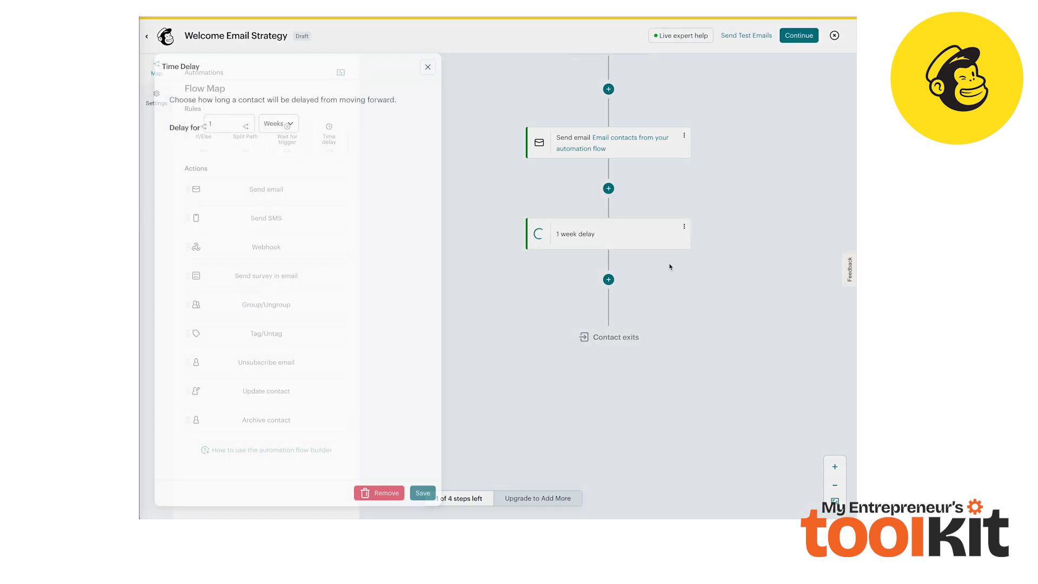
Set the time delay to 2 Days and save it
click(239, 123)
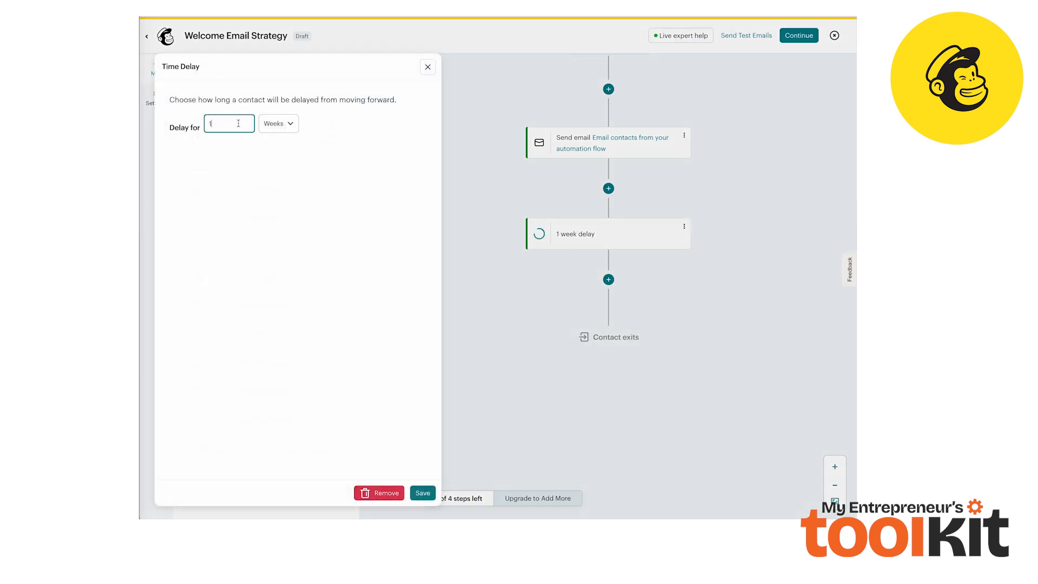
key(BackSpace)
text(2)
click(281, 124)
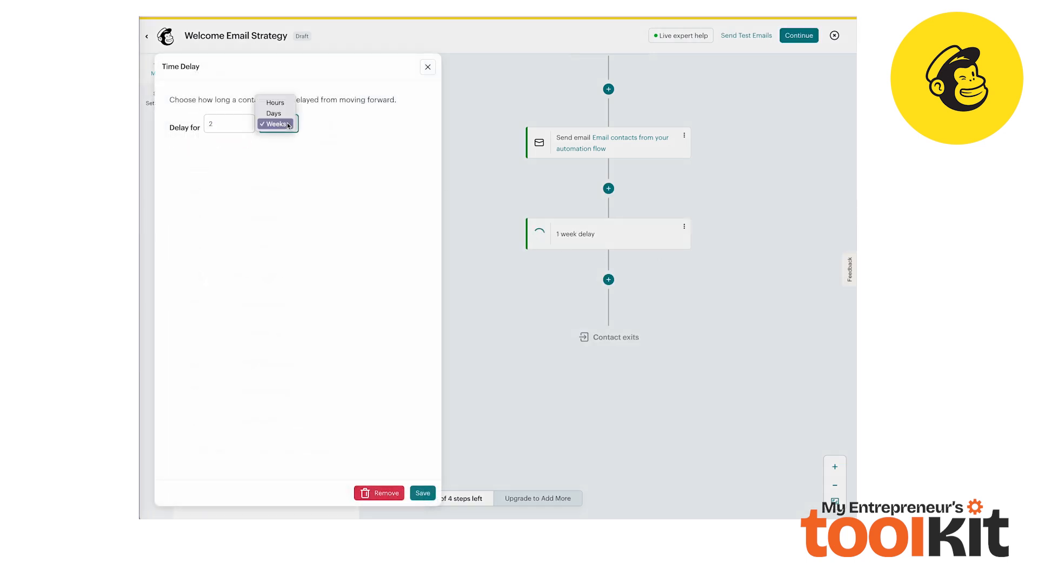
click(281, 114)
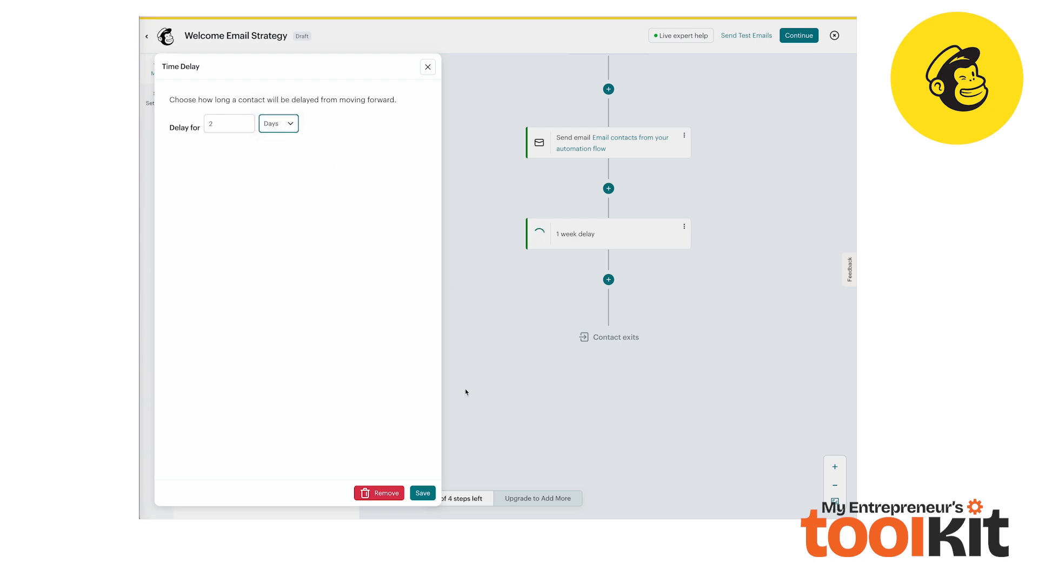
click(426, 494)
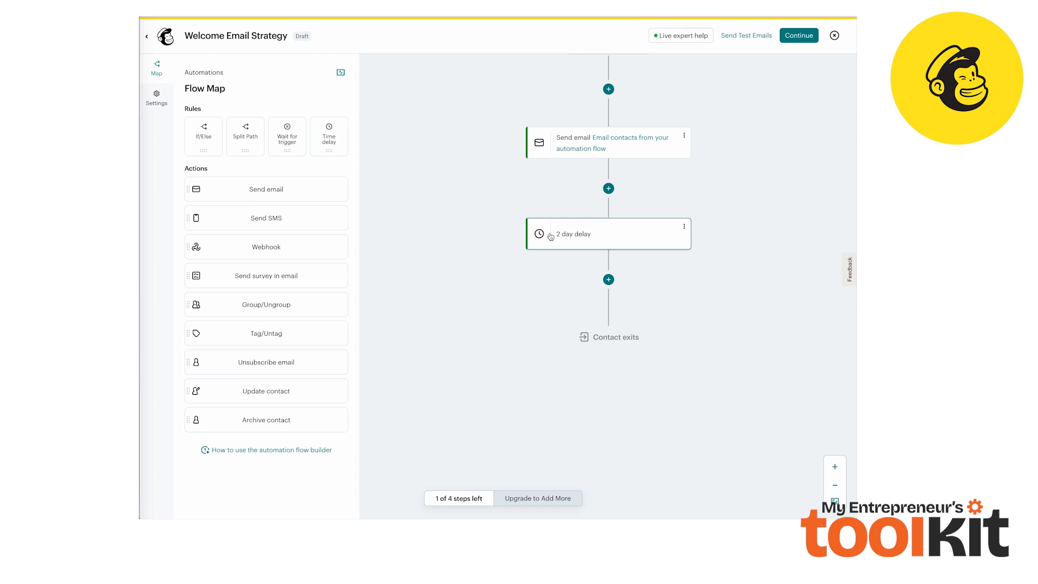
Add a Send email step after the 2 day delay in the flow
scroll(647, 242, down, 1)
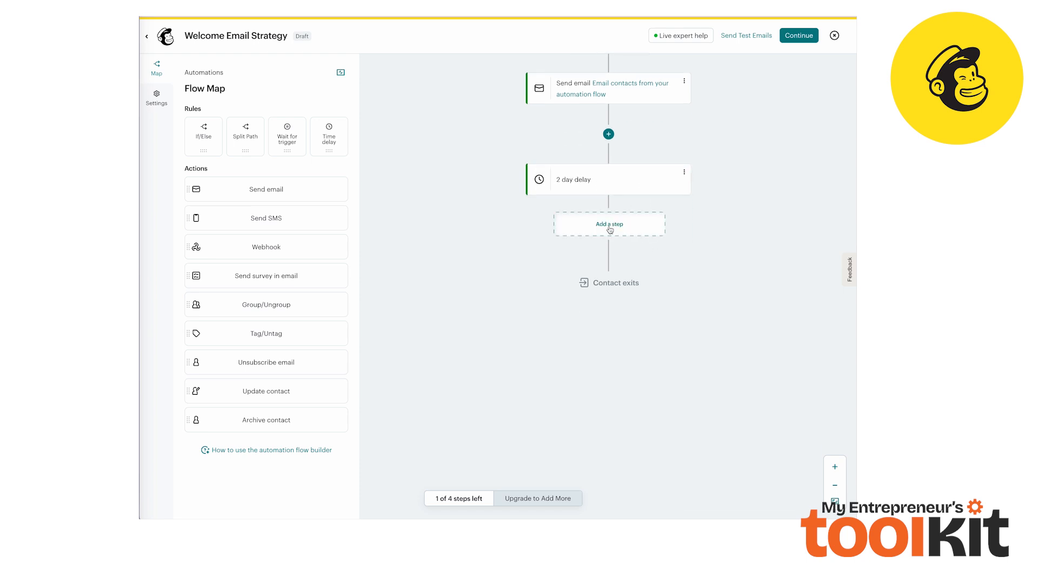
click(610, 227)
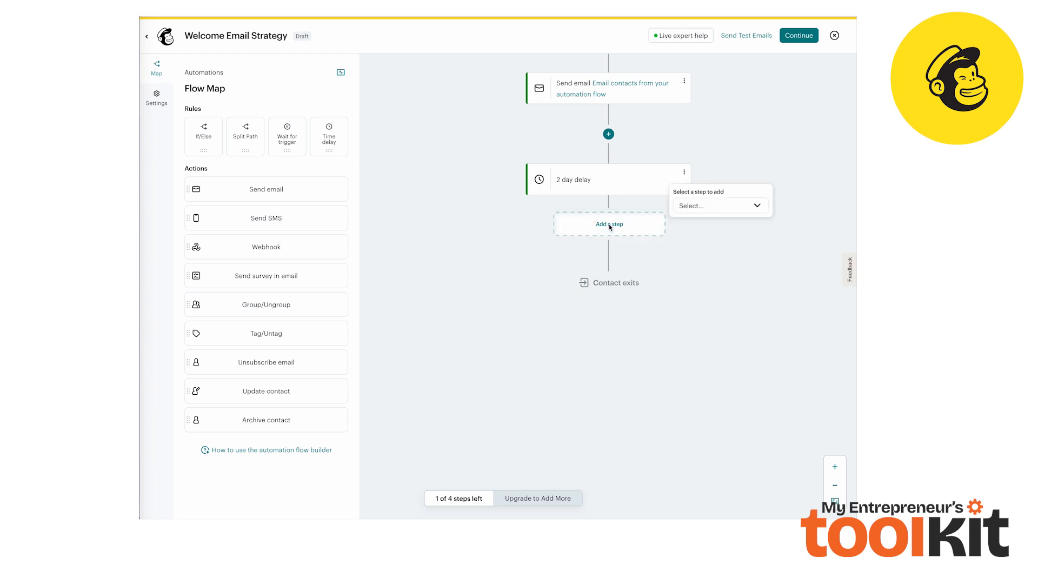
click(723, 214)
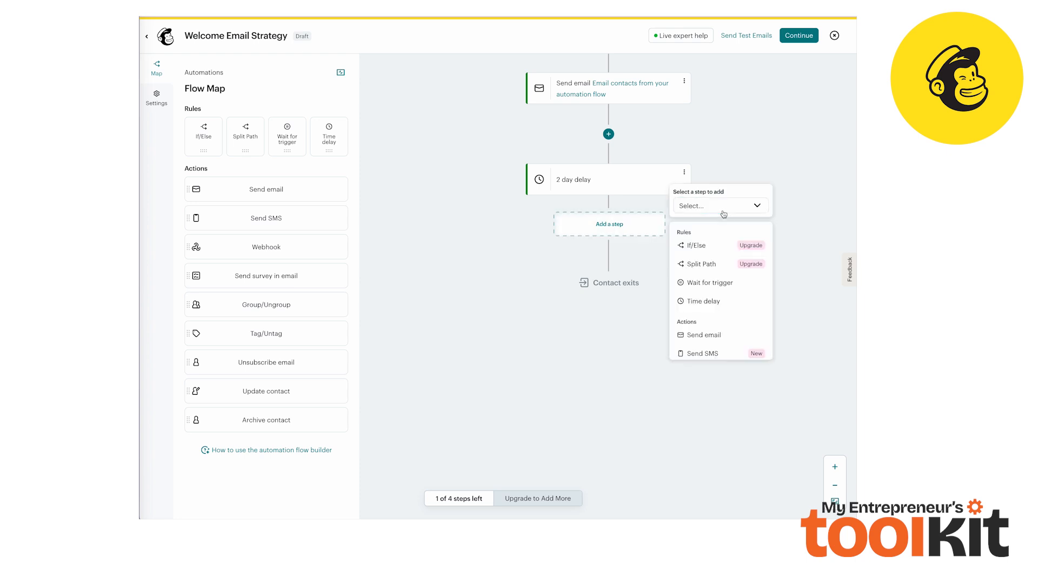
scroll(702, 268, down, 2)
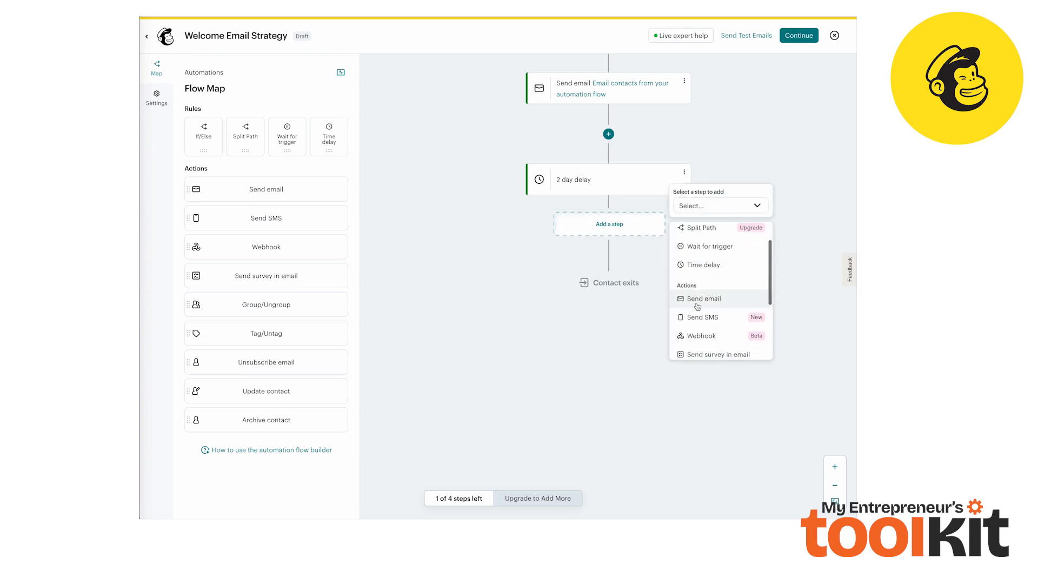
click(708, 301)
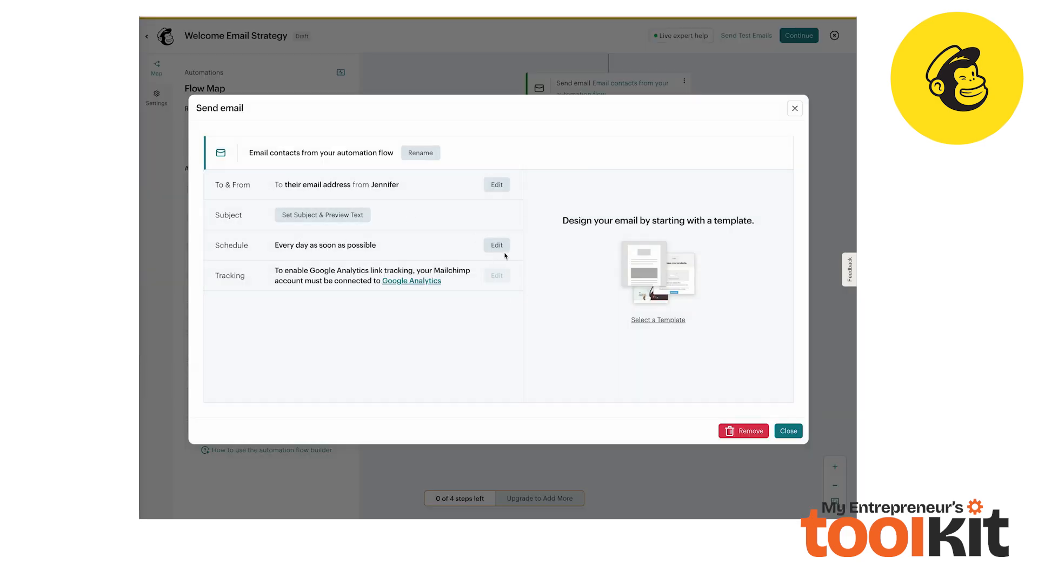
Choose a template for the new email and save it back to the automation journey
click(664, 320)
click(338, 192)
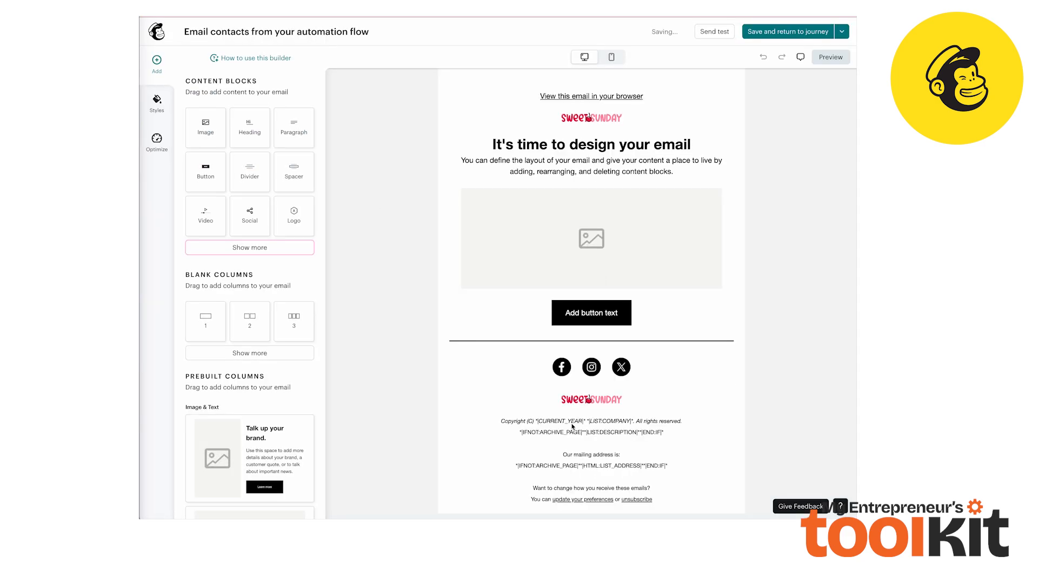
click(782, 32)
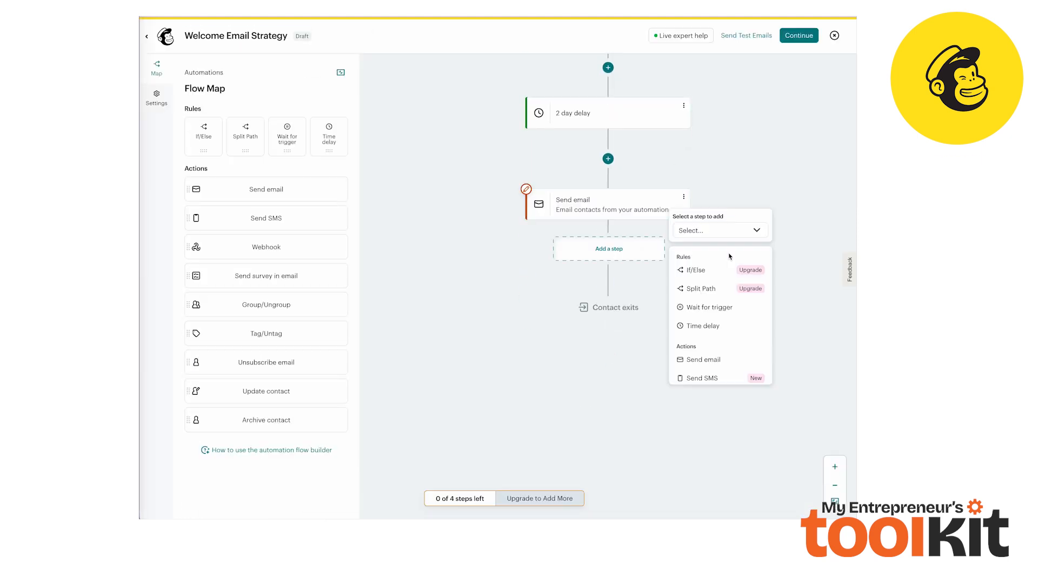
Add a Time delay step after the second email, set it to 2 Days and save
click(710, 326)
click(586, 296)
click(232, 124)
key(BackSpace)
text(2)
click(279, 124)
click(275, 113)
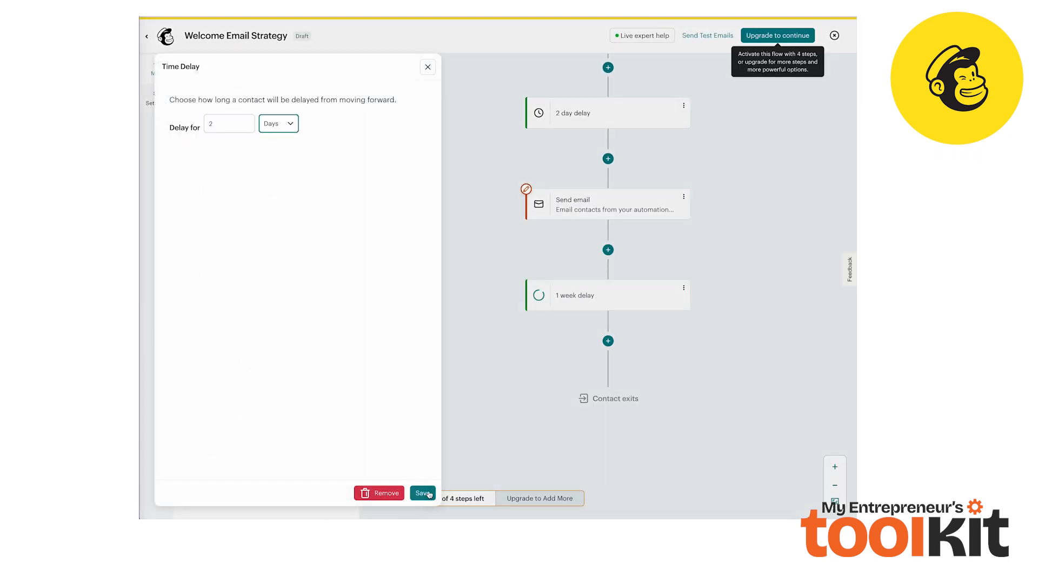
click(427, 494)
Add another Send email step after the second time delay
click(608, 341)
click(711, 326)
click(702, 449)
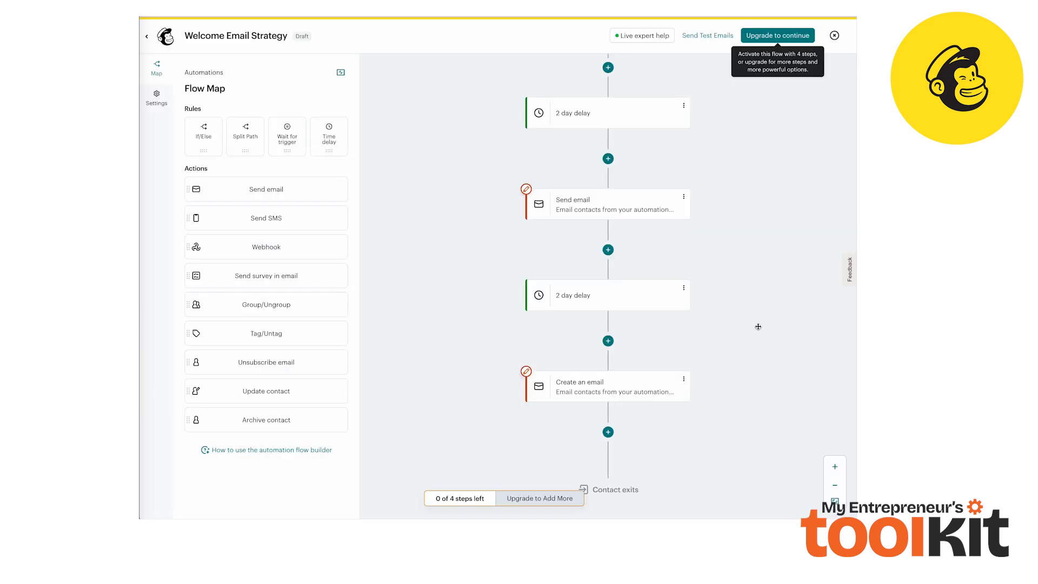
Review the whole automation flow from the sign-up trigger down to the last email
scroll(758, 326, up, 5)
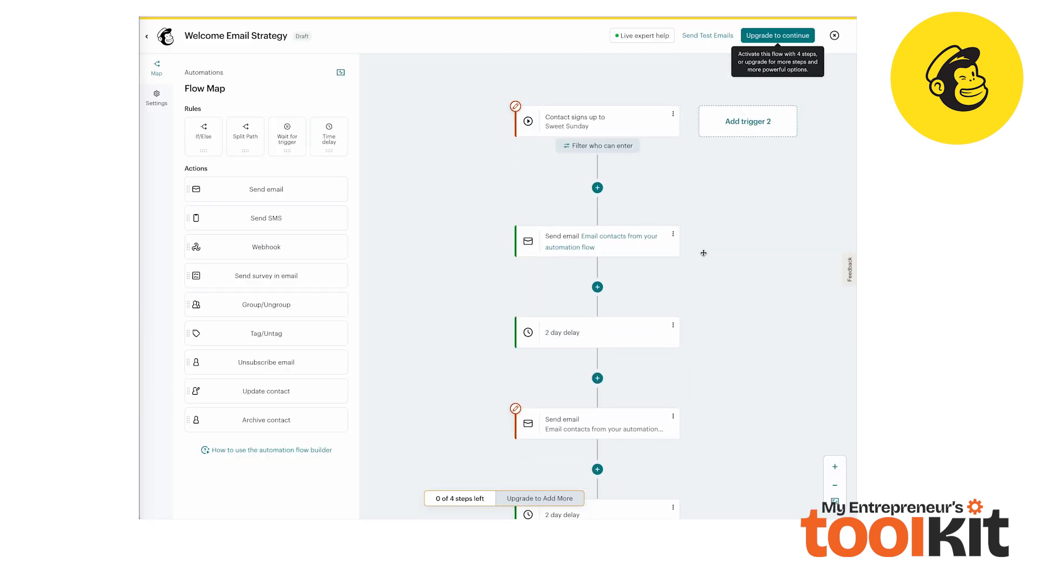
scroll(719, 157, down, 2)
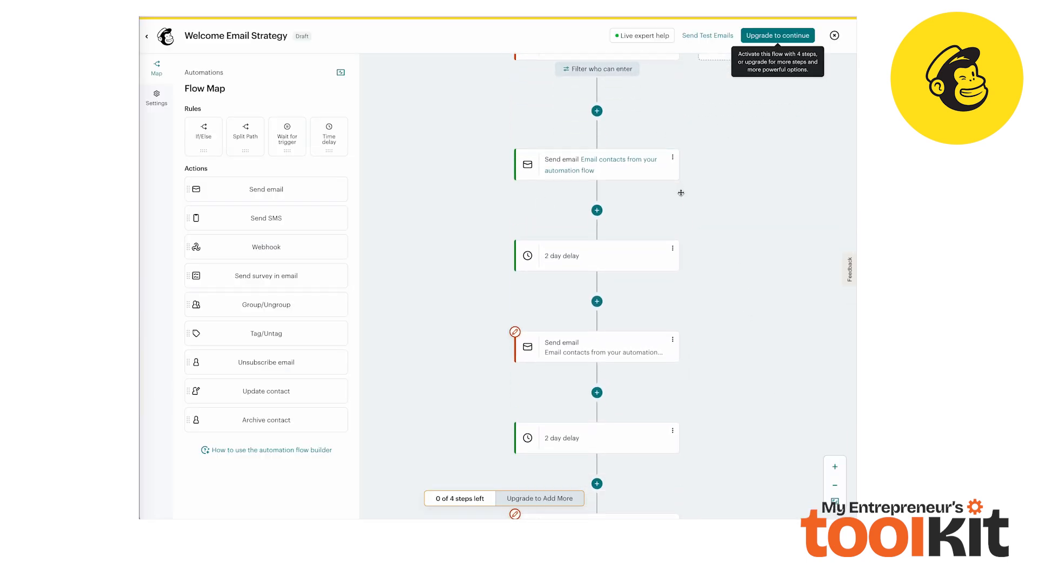
scroll(681, 193, down, 3)
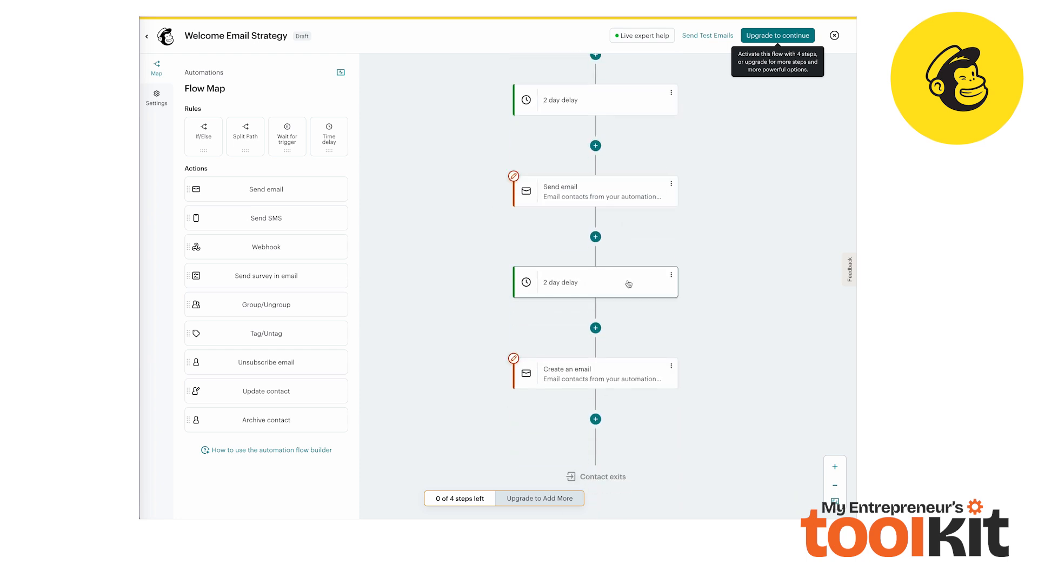
scroll(628, 284, down, 1)
scroll(705, 442, up, 5)
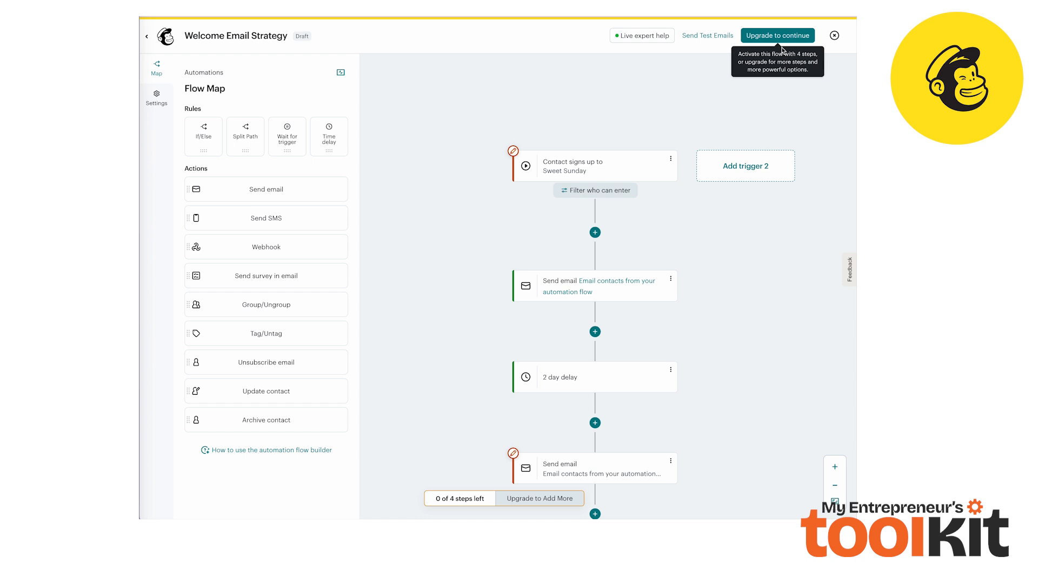
scroll(799, 95, down, 1)
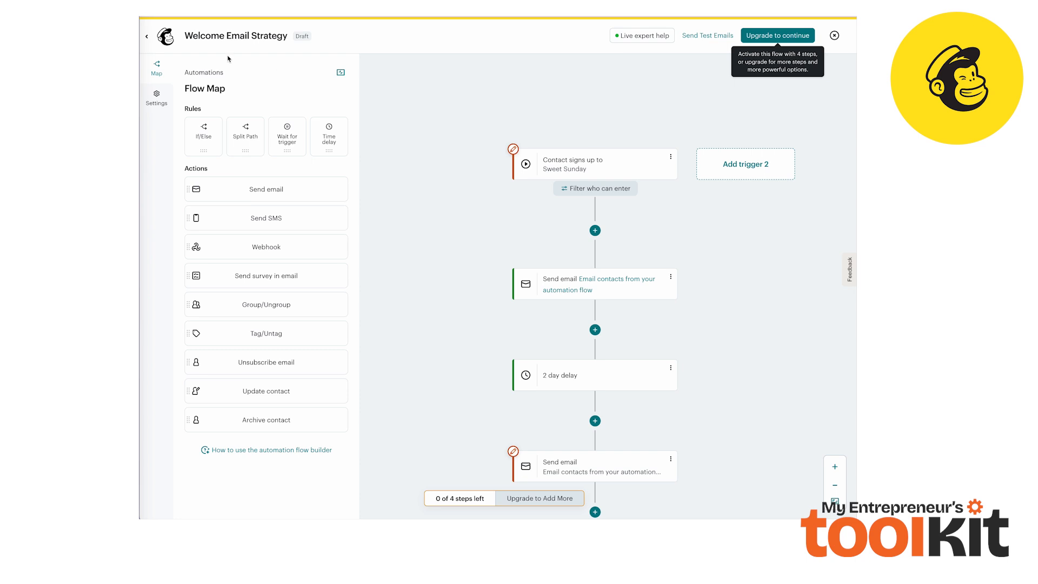
scroll(505, 121, down, 1)
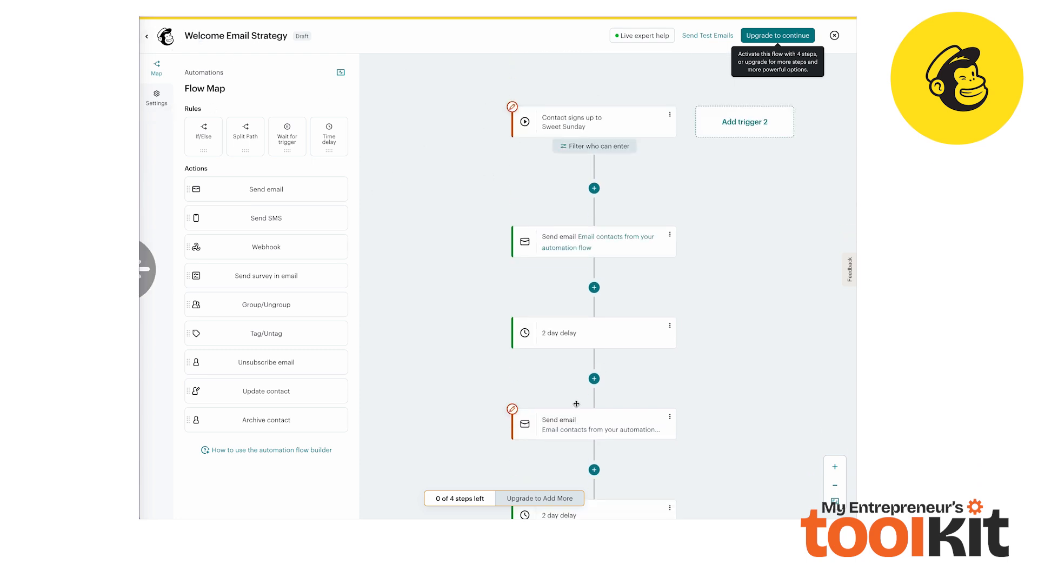
Exit the flow builder and open the options menu of the Welcome Email Strategy automation
click(835, 36)
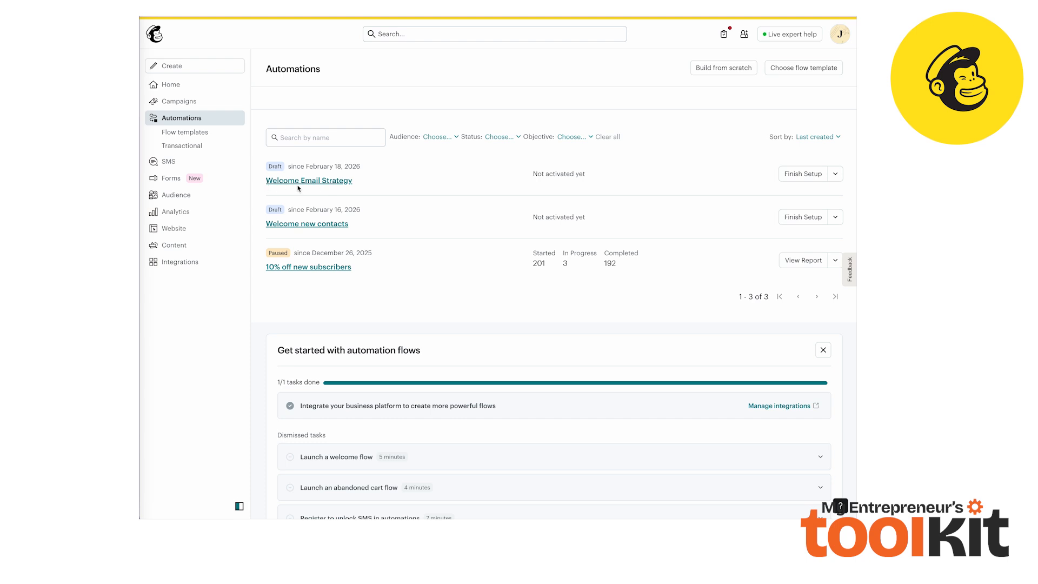
click(835, 173)
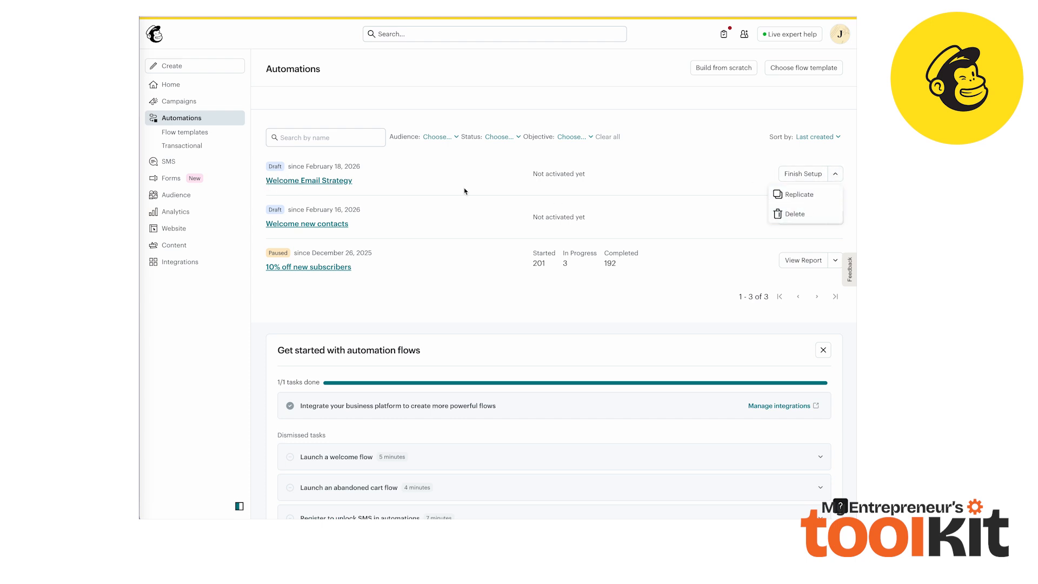